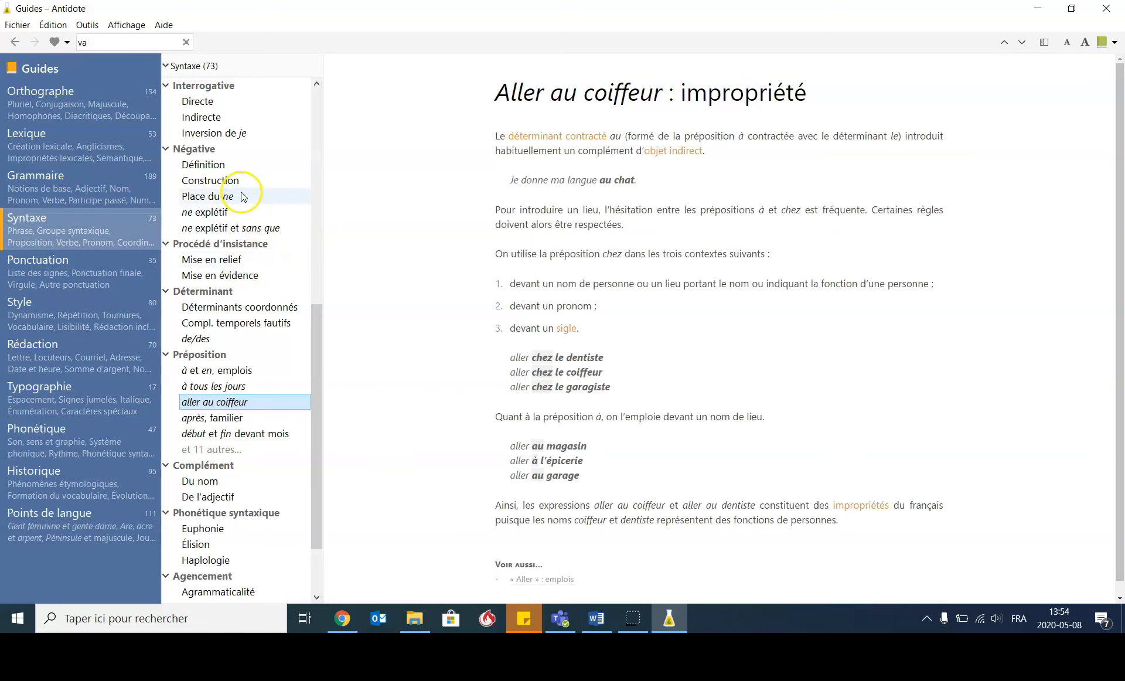
- Consult the Lexique section of the language guides and put the guides window away
{"action": "left_click", "coordinate": [81, 118]}
{"action": "left_click", "coordinate": [82, 148]}
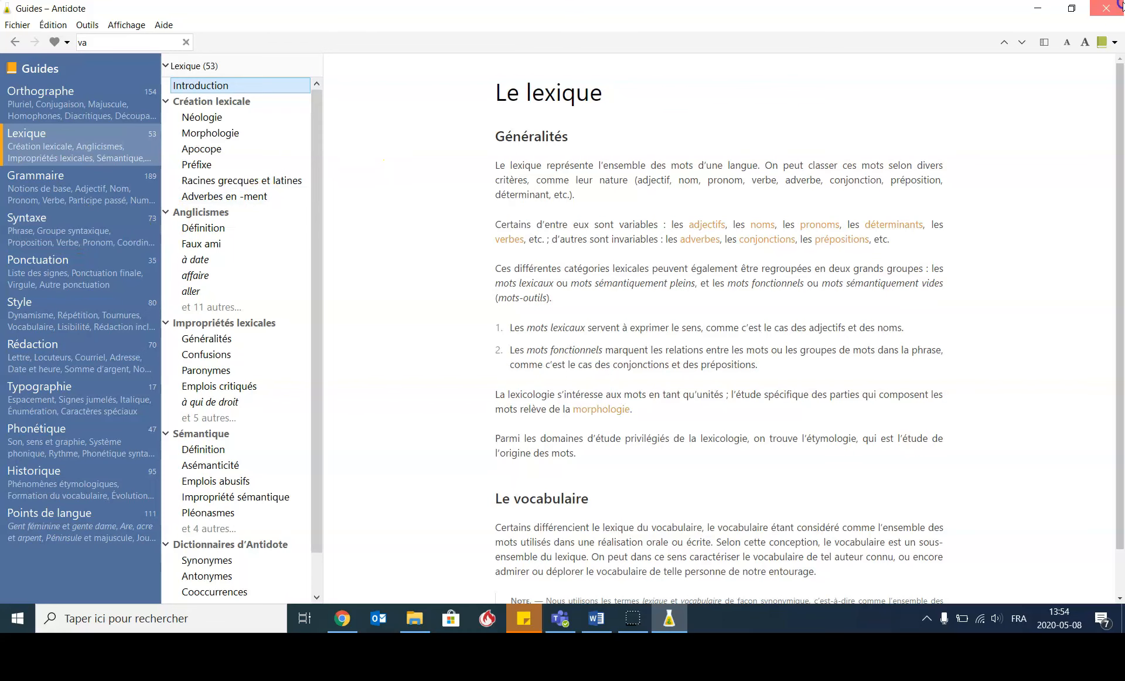
{"action": "left_click", "coordinate": [1036, 10]}
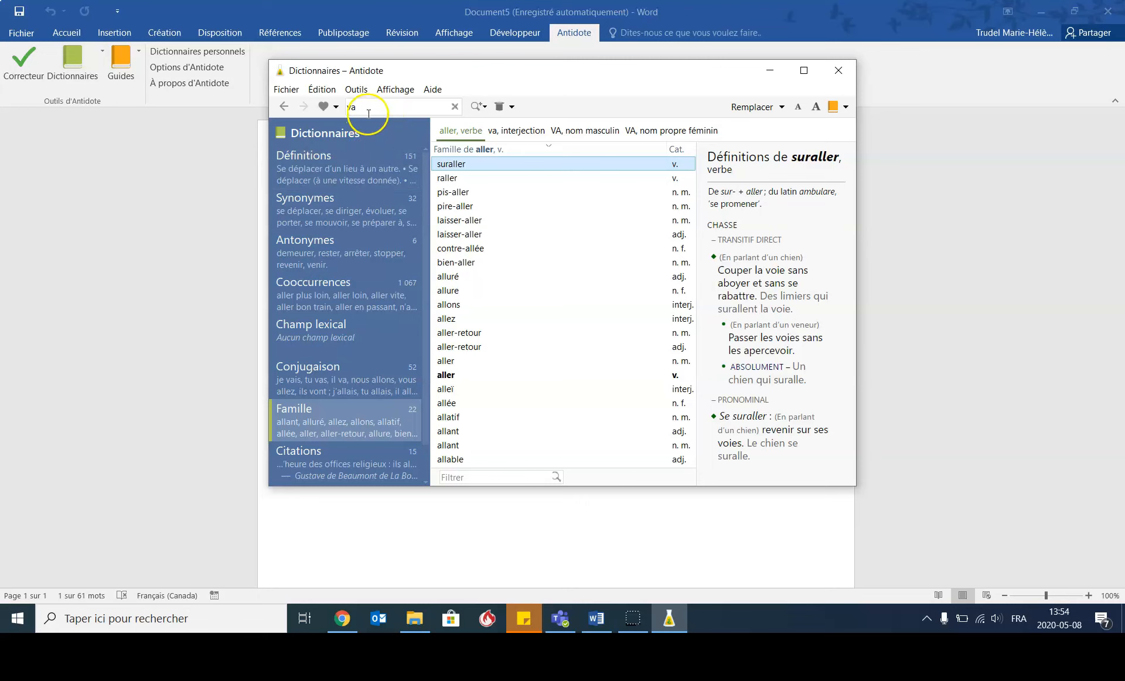
- Consult the definitions and the conjugation of the verb "aller" in the dictionaries and close the dictionary window
{"action": "left_click", "coordinate": [353, 162]}
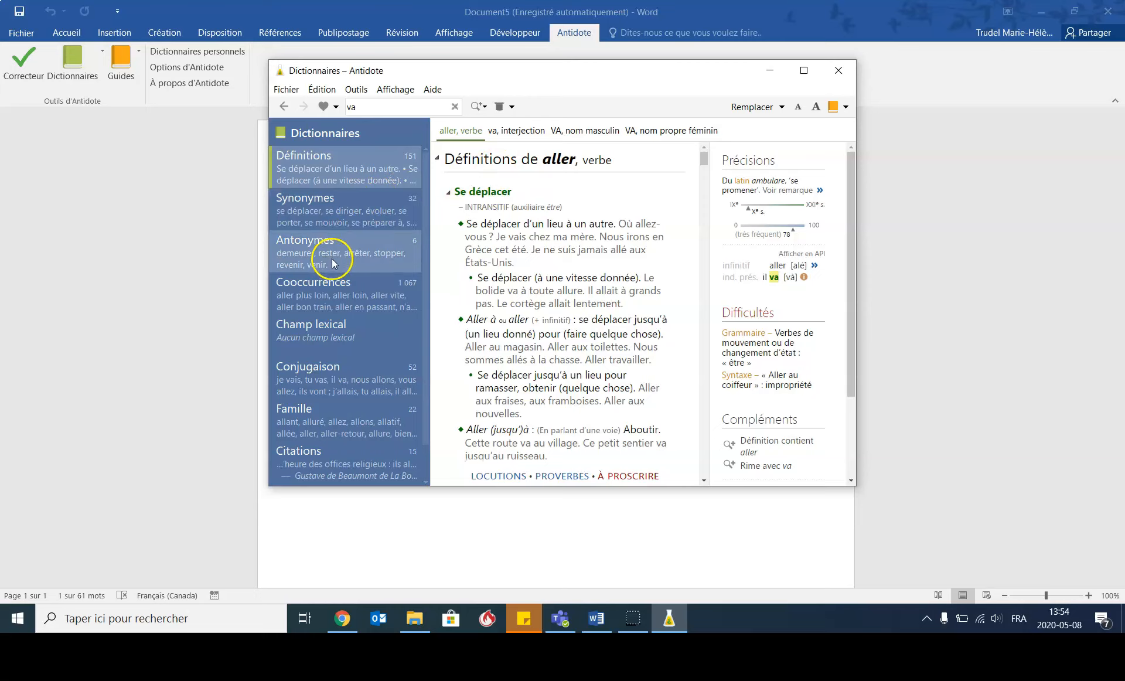
{"action": "left_click", "coordinate": [339, 380]}
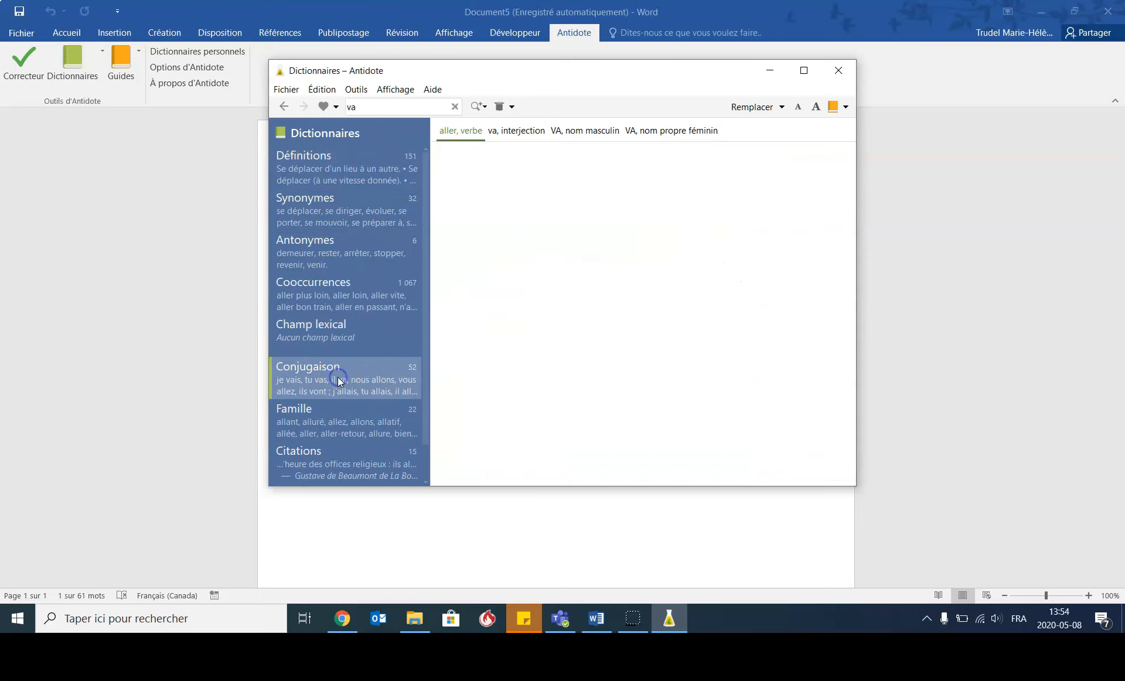
{"action": "mouse_move", "coordinate": [841, 174]}
{"action": "left_mouse_down"}
{"action": "mouse_move", "coordinate": [842, 311]}
{"action": "mouse_move", "coordinate": [837, 156]}
{"action": "left_mouse_up"}
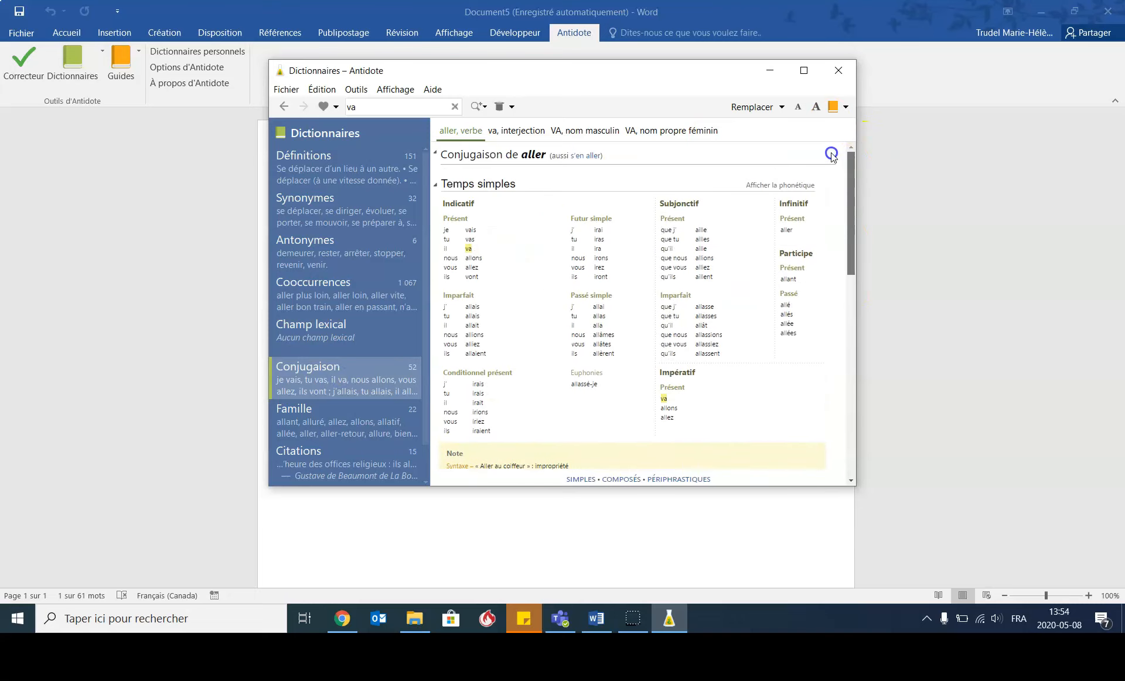
{"action": "left_click", "coordinate": [838, 70]}
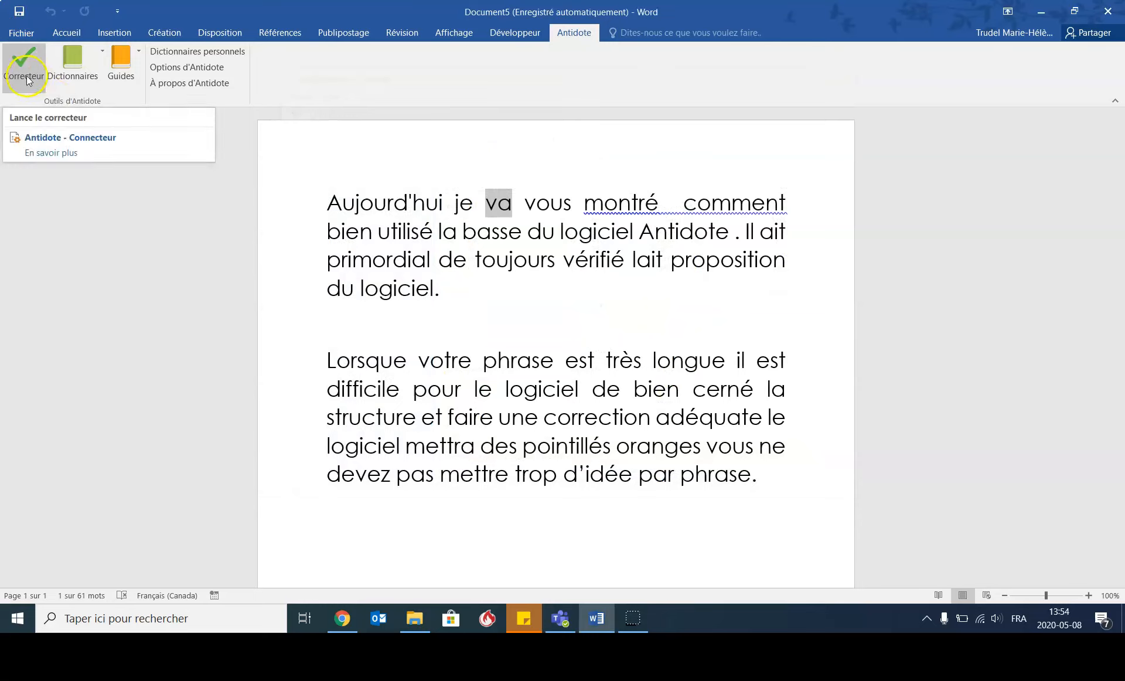
- Run the Antidote corrector on the whole Word document, starting from the beginning of the text
{"action": "left_click", "coordinate": [326, 203]}
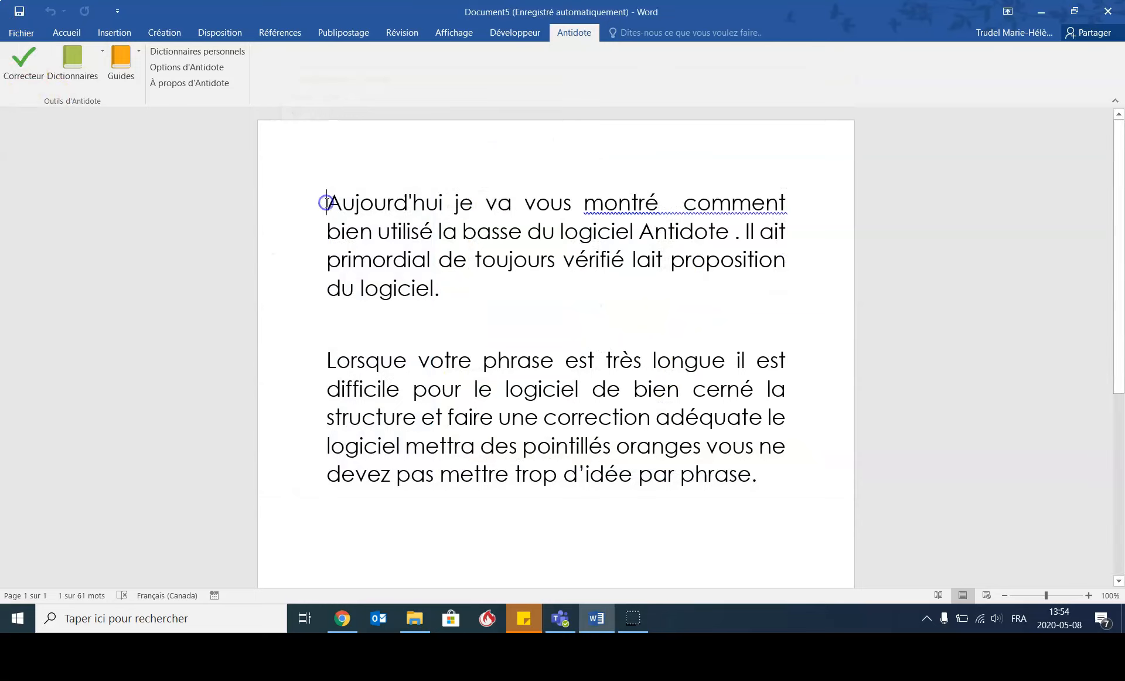
{"action": "left_click", "coordinate": [32, 77]}
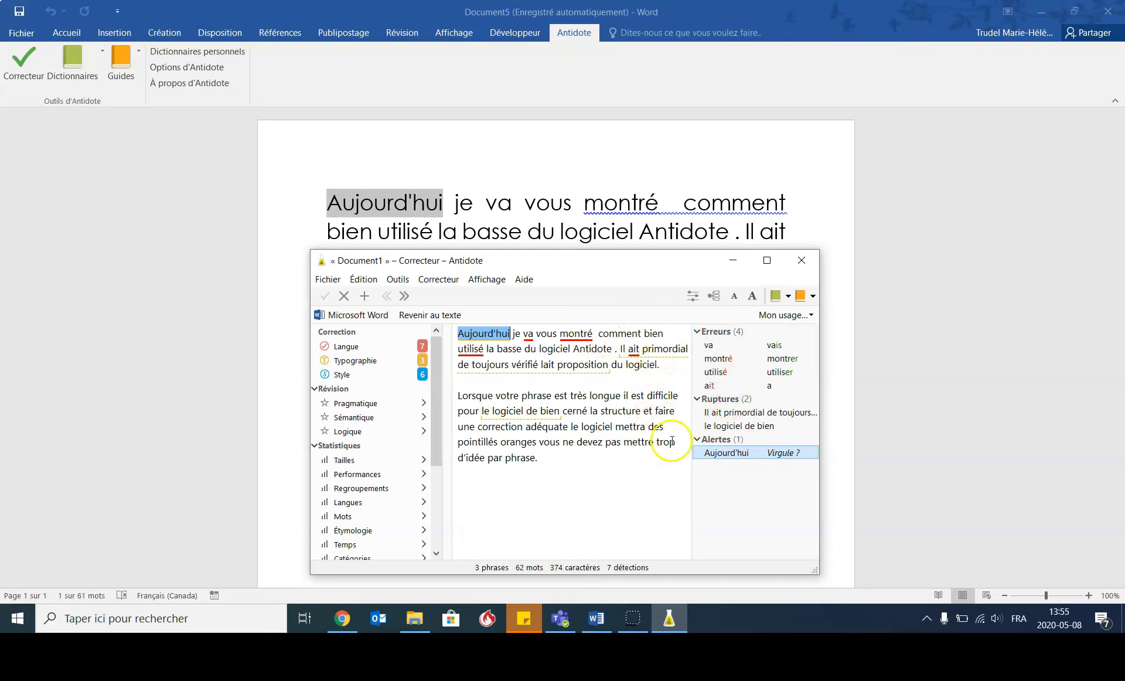
{"action": "left_click", "coordinate": [477, 350]}
- Add the missing comma after "Aujourd'hui" by editing the flagged alert in the corrector's text
{"action": "mouse_move", "coordinate": [479, 340]}
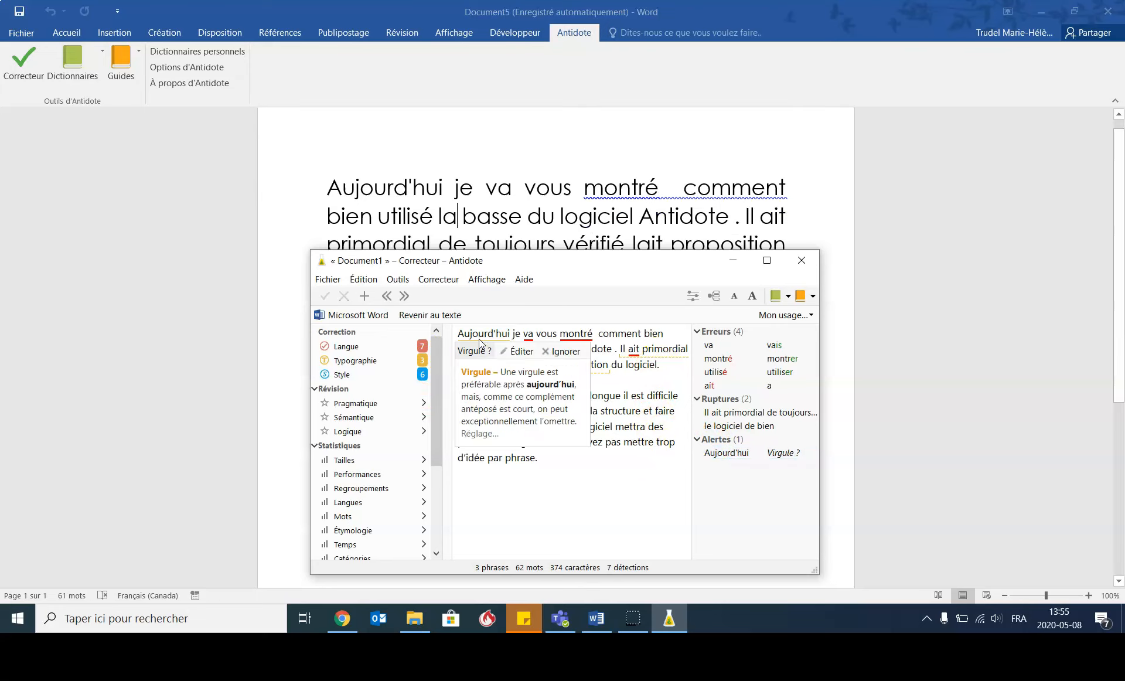
{"action": "left_click", "coordinate": [618, 338]}
{"action": "left_click", "coordinate": [518, 351]}
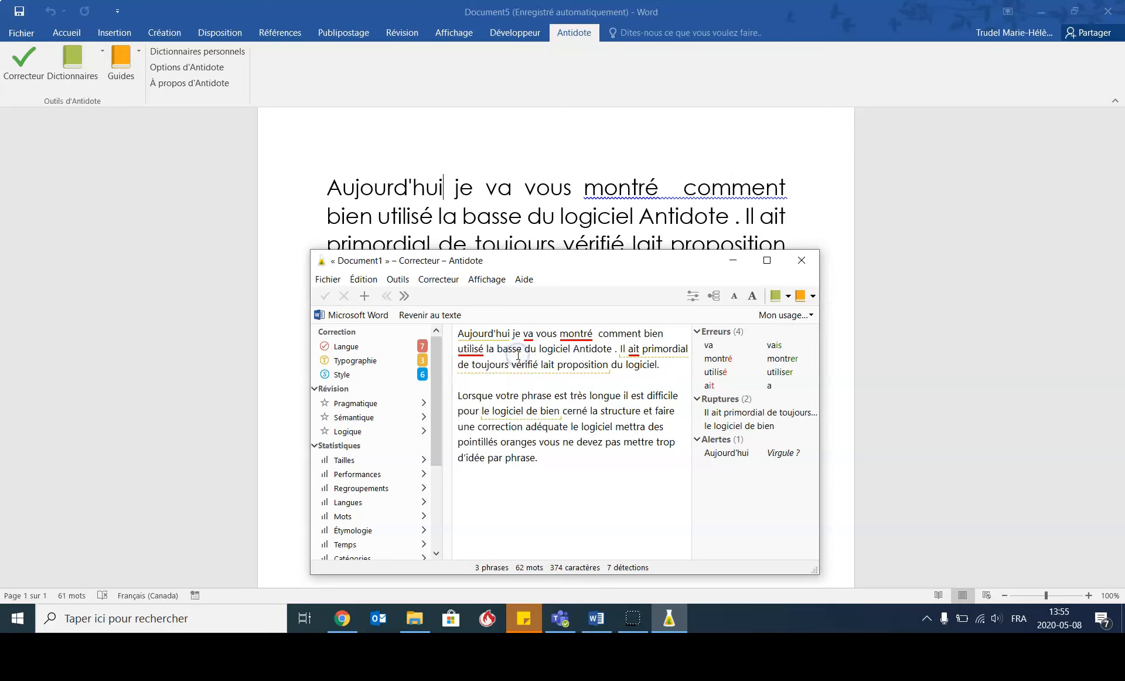
{"action": "type", "text": ","}
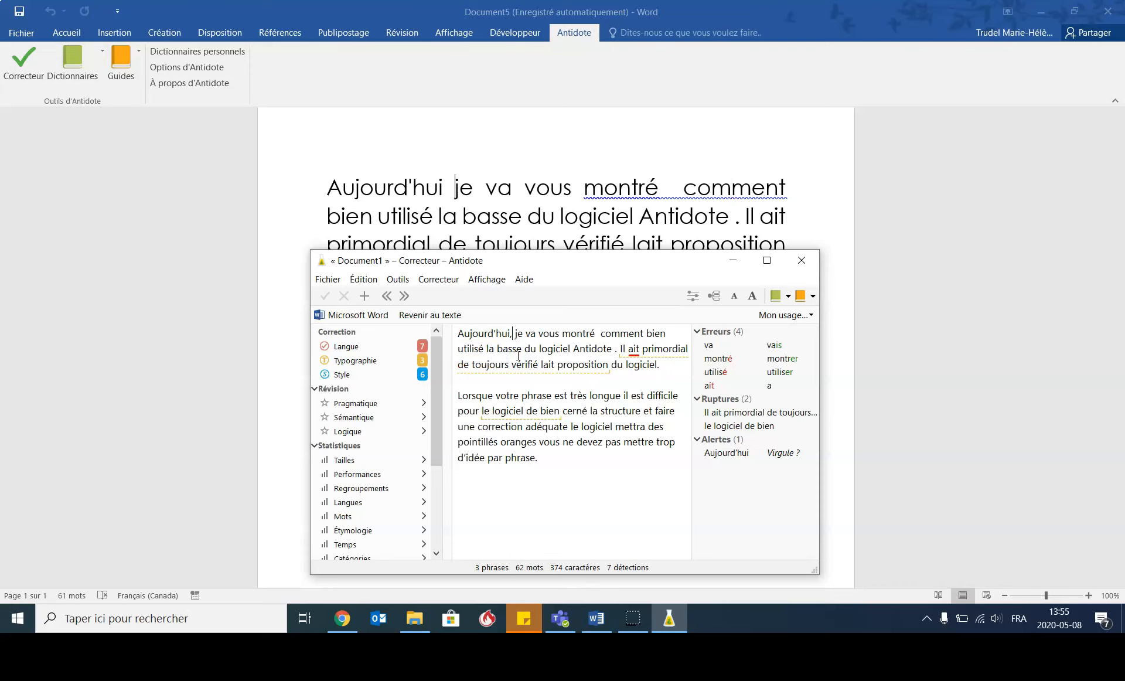
{"action": "left_click", "coordinate": [518, 352]}
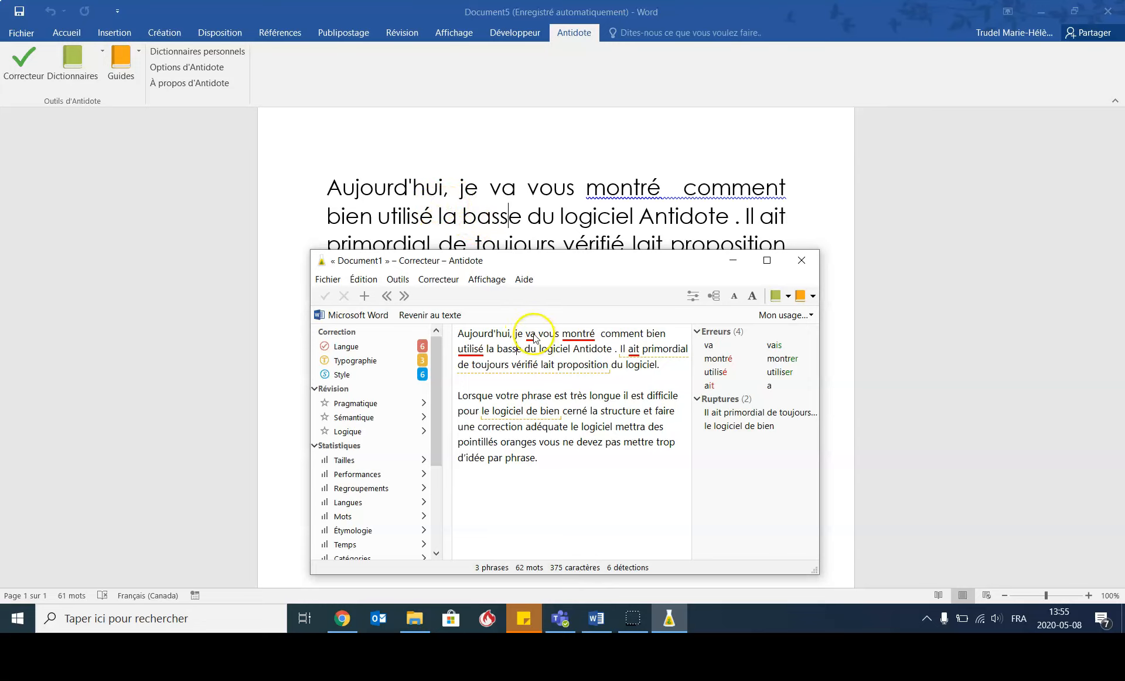
- Check the conjugation of "va" in the dictionary and accept the correction "vais" in the first sentence
{"action": "mouse_move", "coordinate": [534, 339]}
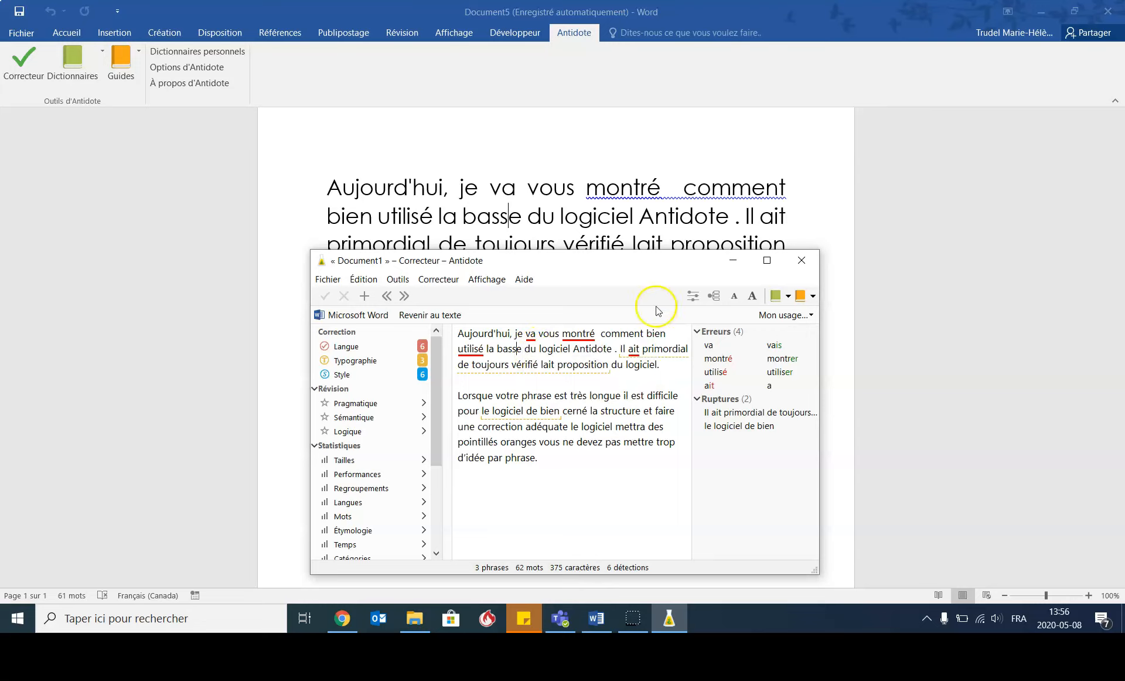
{"action": "left_click", "coordinate": [530, 334]}
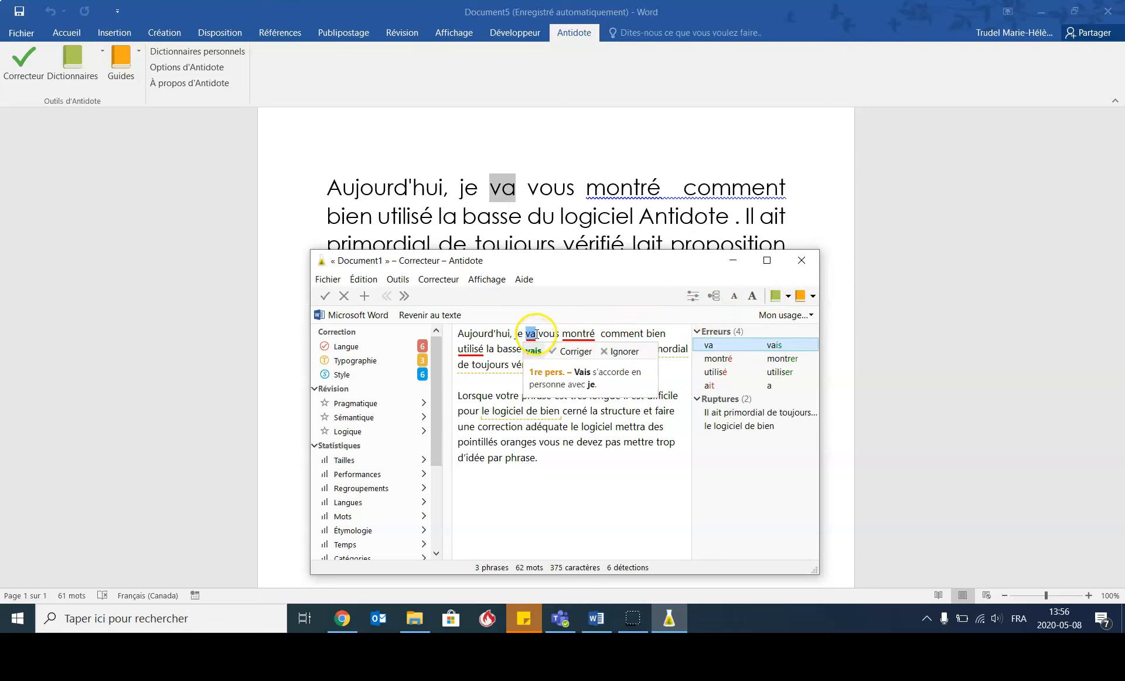
{"action": "left_click", "coordinate": [778, 298]}
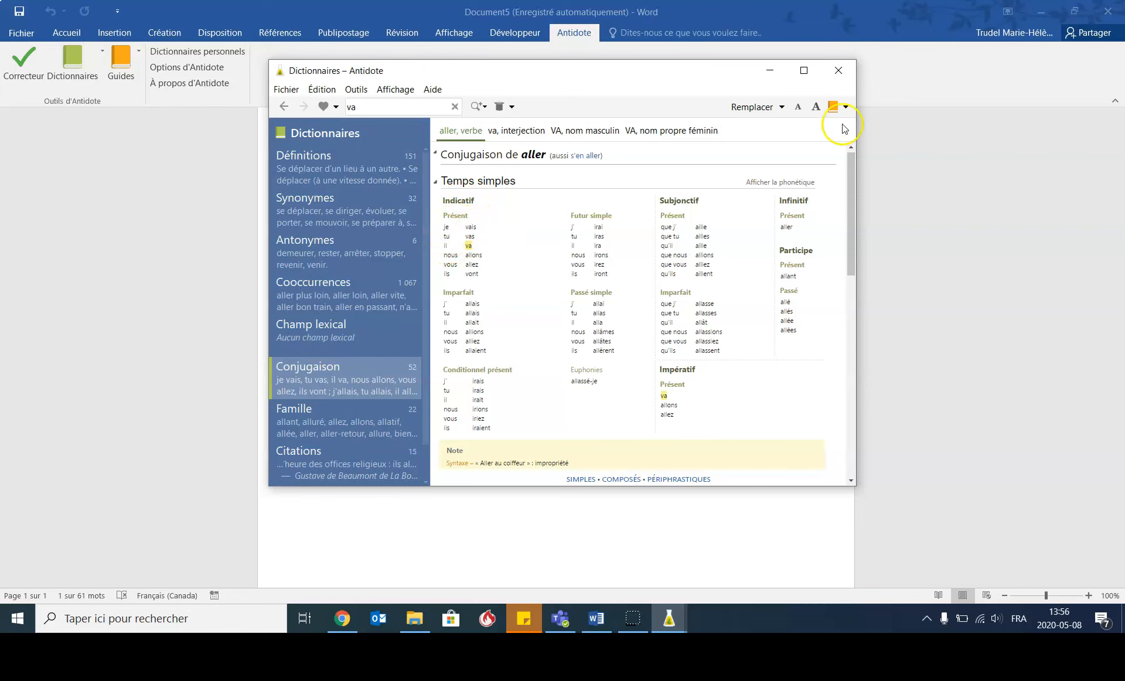
{"action": "left_click", "coordinate": [838, 70]}
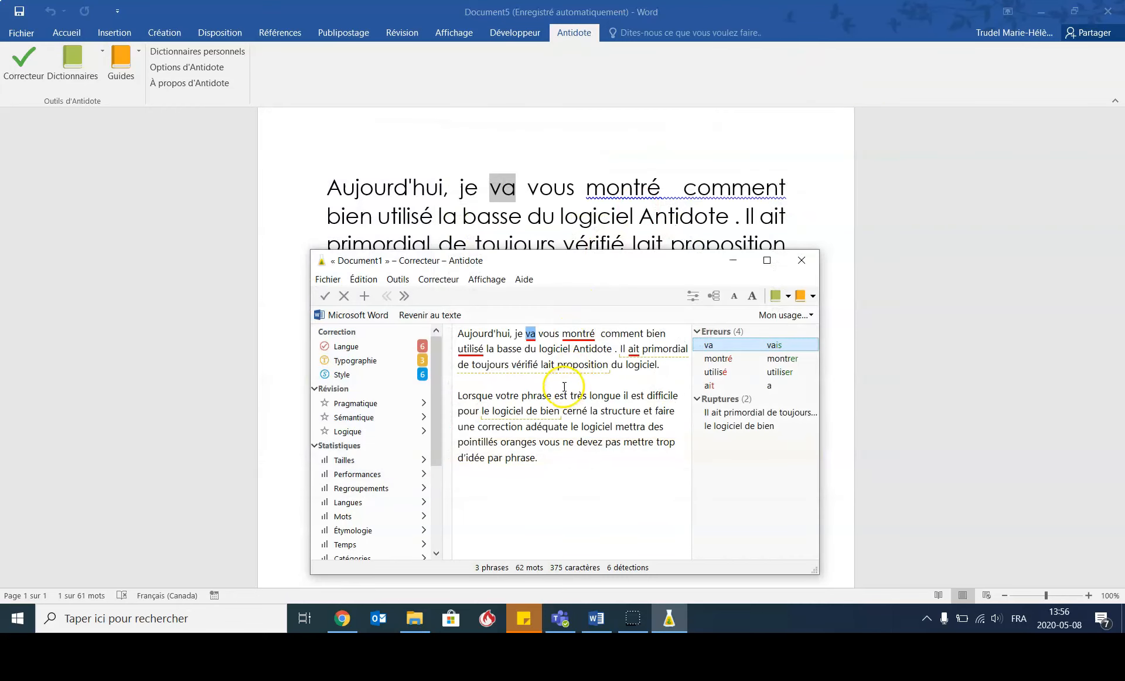
{"action": "left_click", "coordinate": [530, 338]}
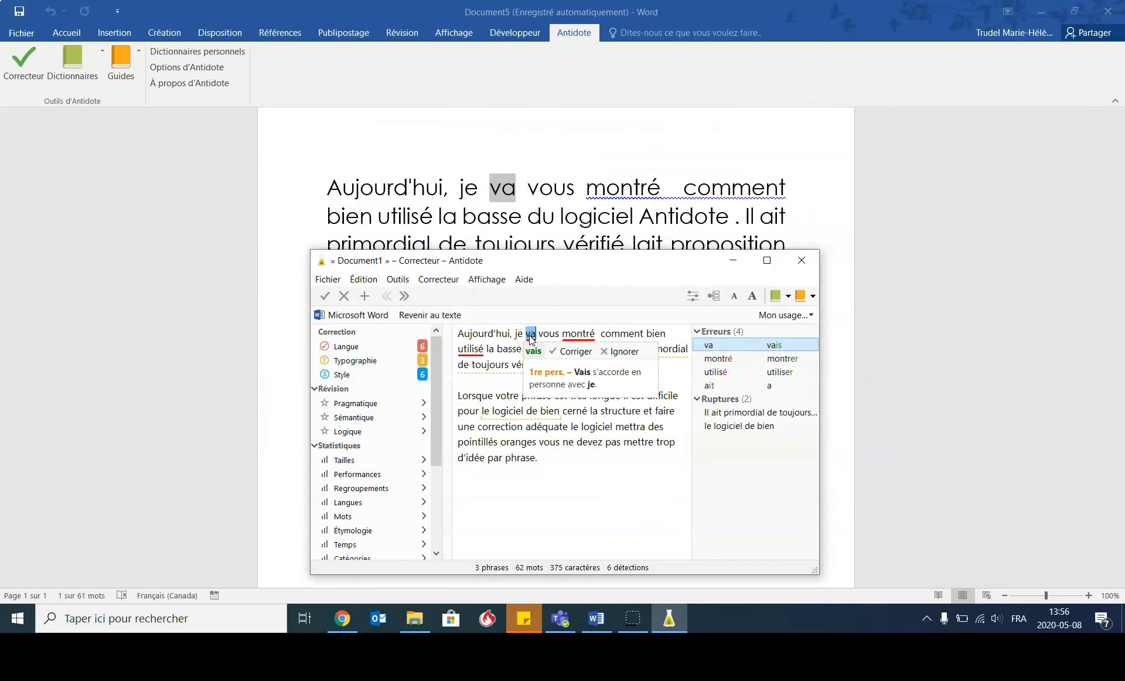
{"action": "left_click", "coordinate": [571, 355]}
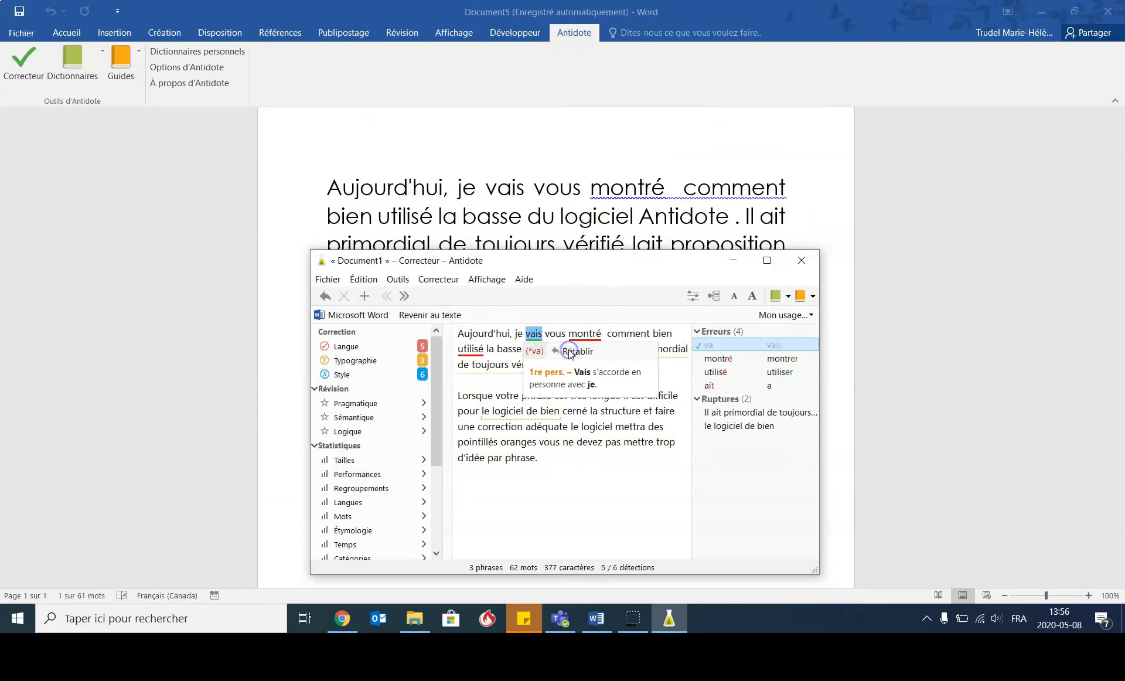
- Accept the corrections "montrer" for "montré" and "utiliser" for "utilisé" in the first sentence
{"action": "left_click", "coordinate": [599, 338]}
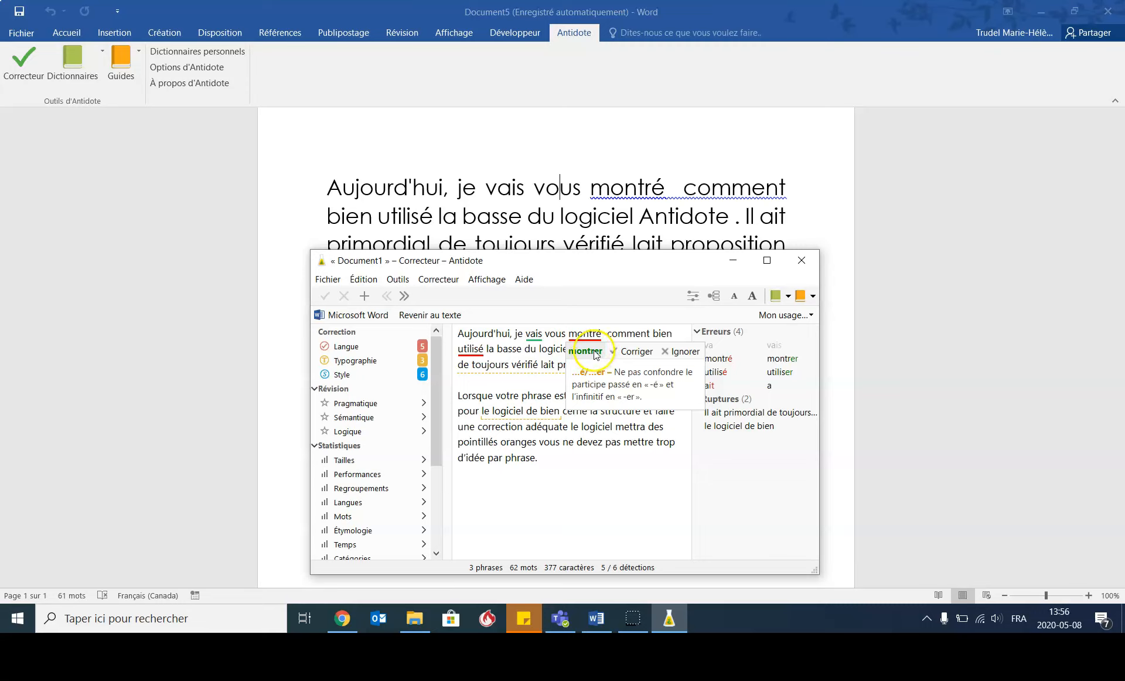
{"action": "left_click", "coordinate": [629, 355]}
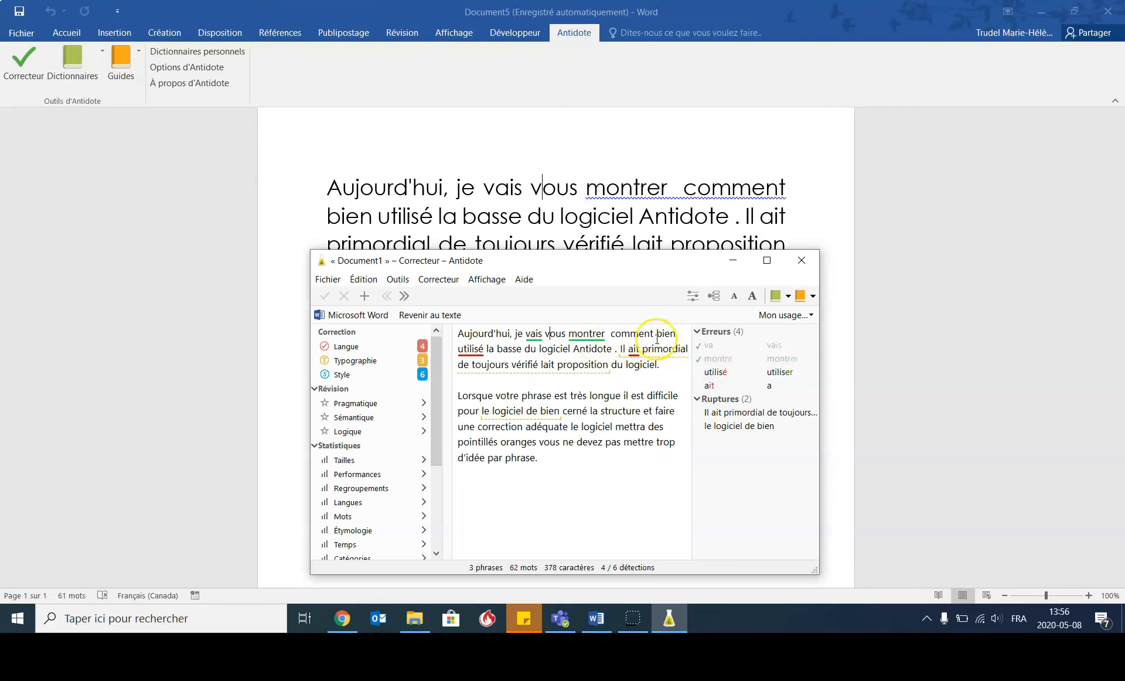
{"action": "left_click", "coordinate": [470, 352]}
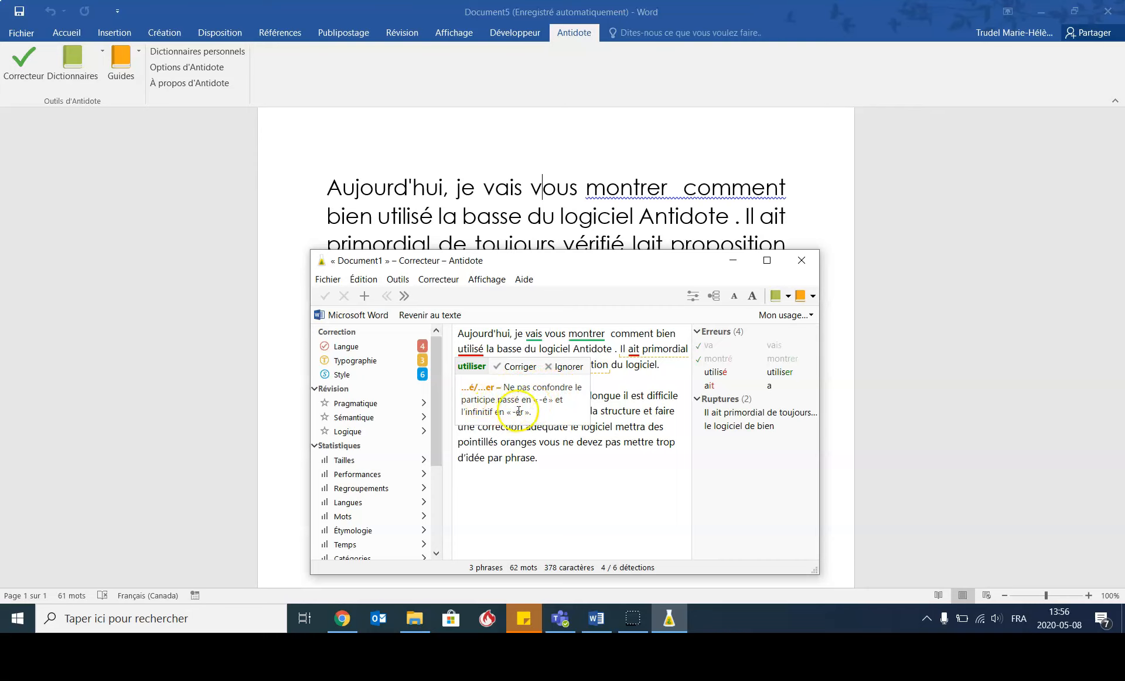
{"action": "left_click", "coordinate": [516, 367]}
{"action": "left_click", "coordinate": [600, 349]}
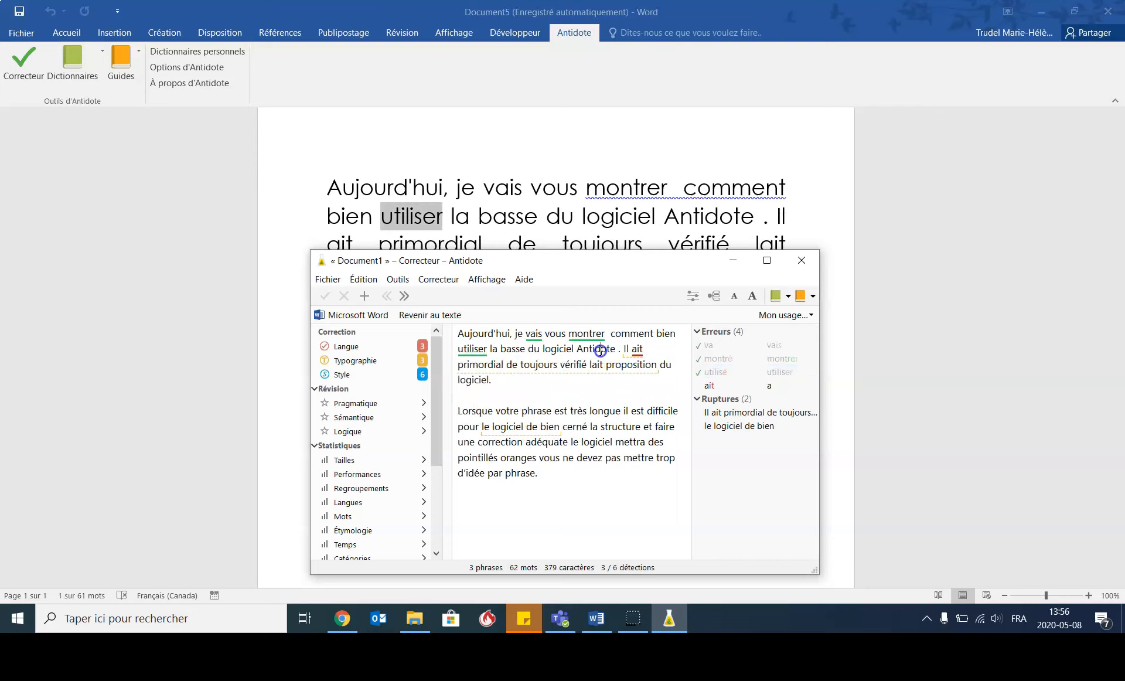
- Review the suggestion for "ait" in the second sentence and replace the word with "est" instead
{"action": "mouse_move", "coordinate": [651, 367]}
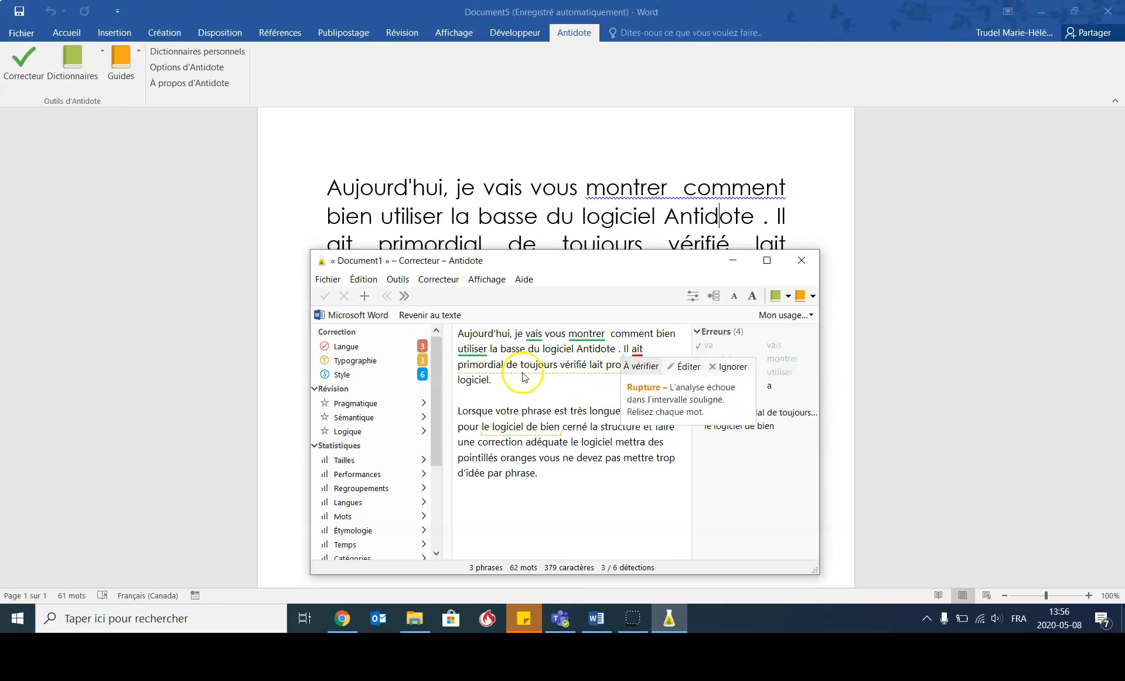
{"action": "left_click", "coordinate": [639, 352]}
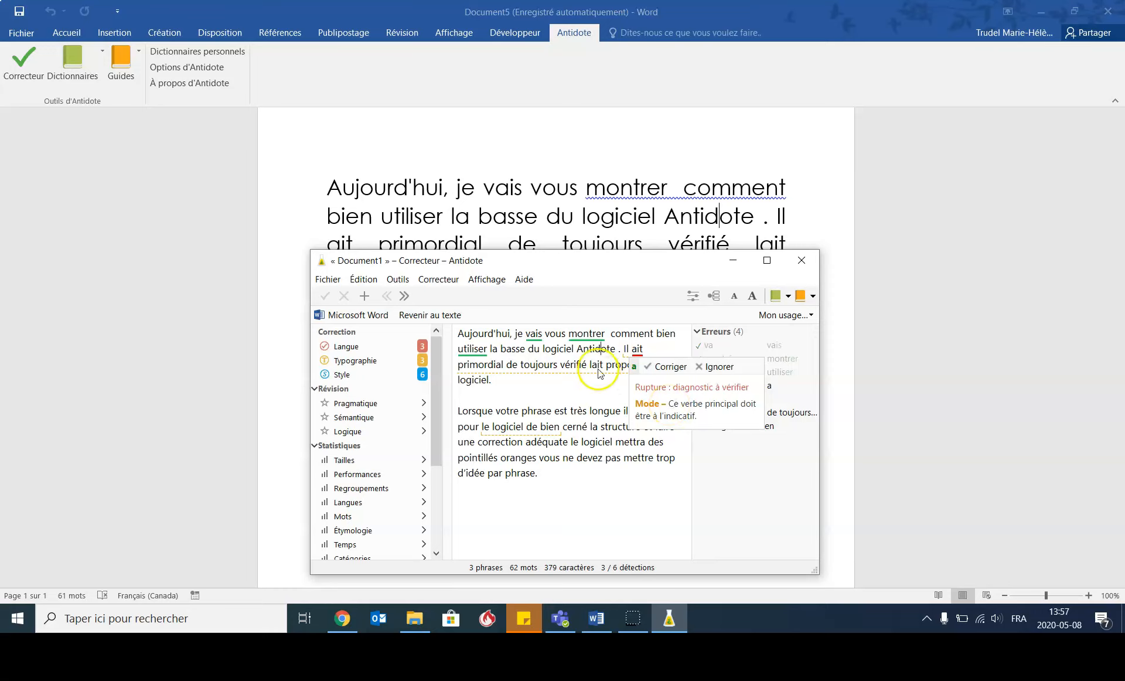
{"action": "left_click", "coordinate": [602, 349]}
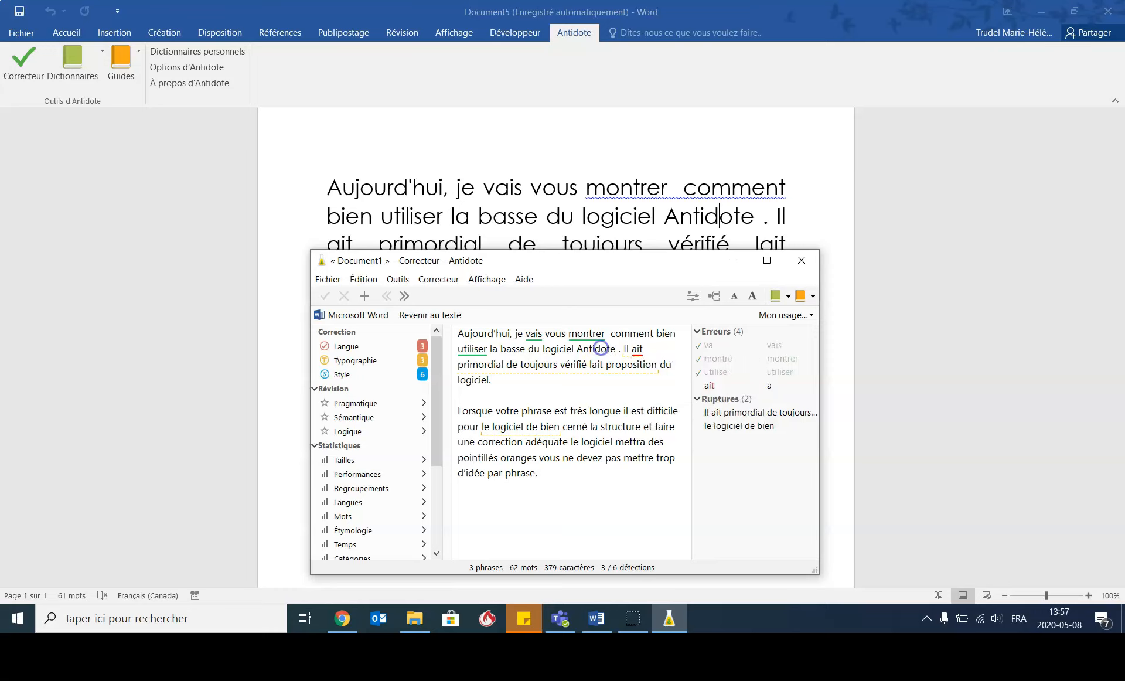
{"action": "double_click", "coordinate": [640, 350]}
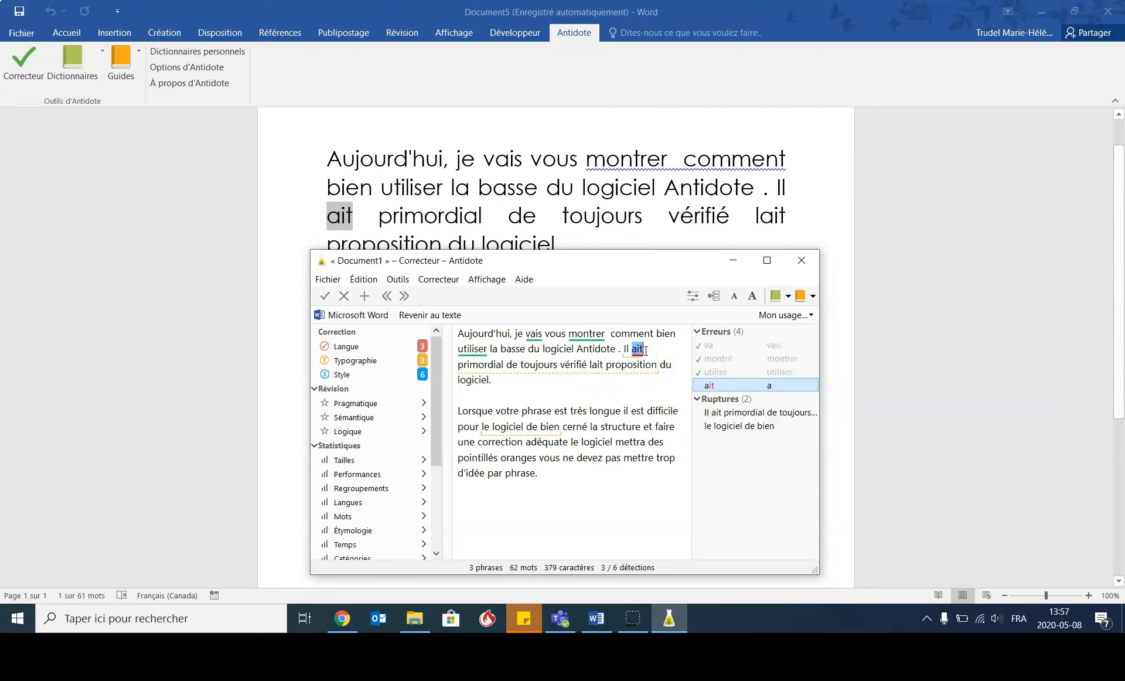
{"action": "type", "text": "est"}
{"action": "left_click", "coordinate": [547, 387]}
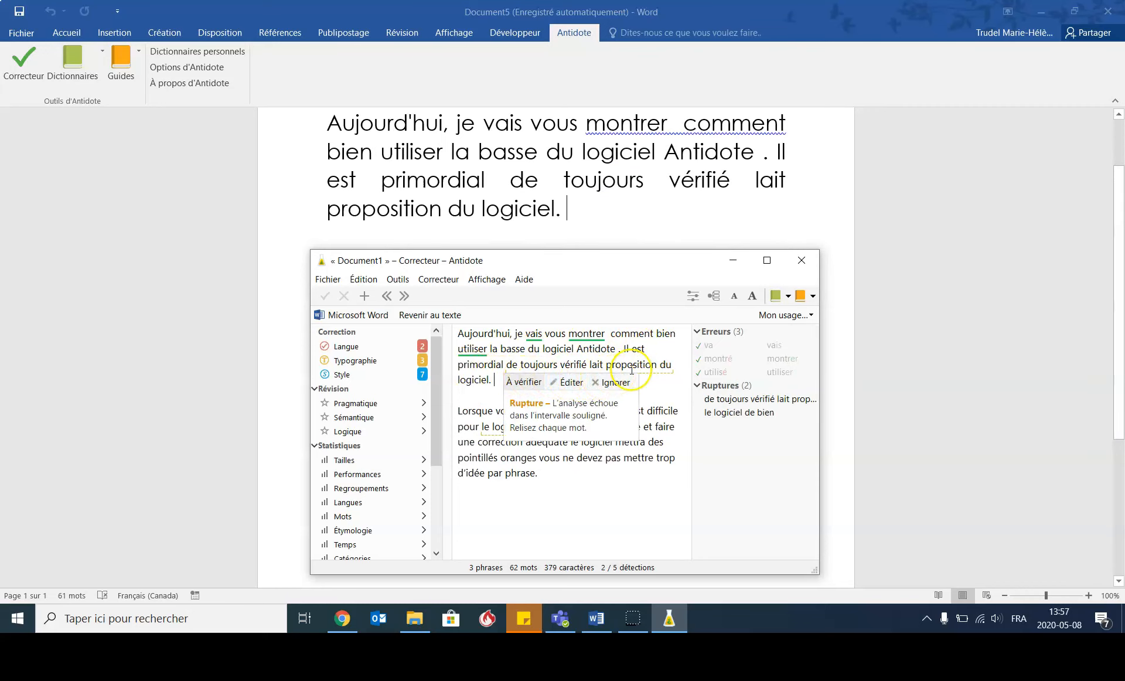
- Review the rupture flagged in the second sentence and replace "lait" with "les" before "proposition"
{"action": "left_click", "coordinate": [499, 387]}
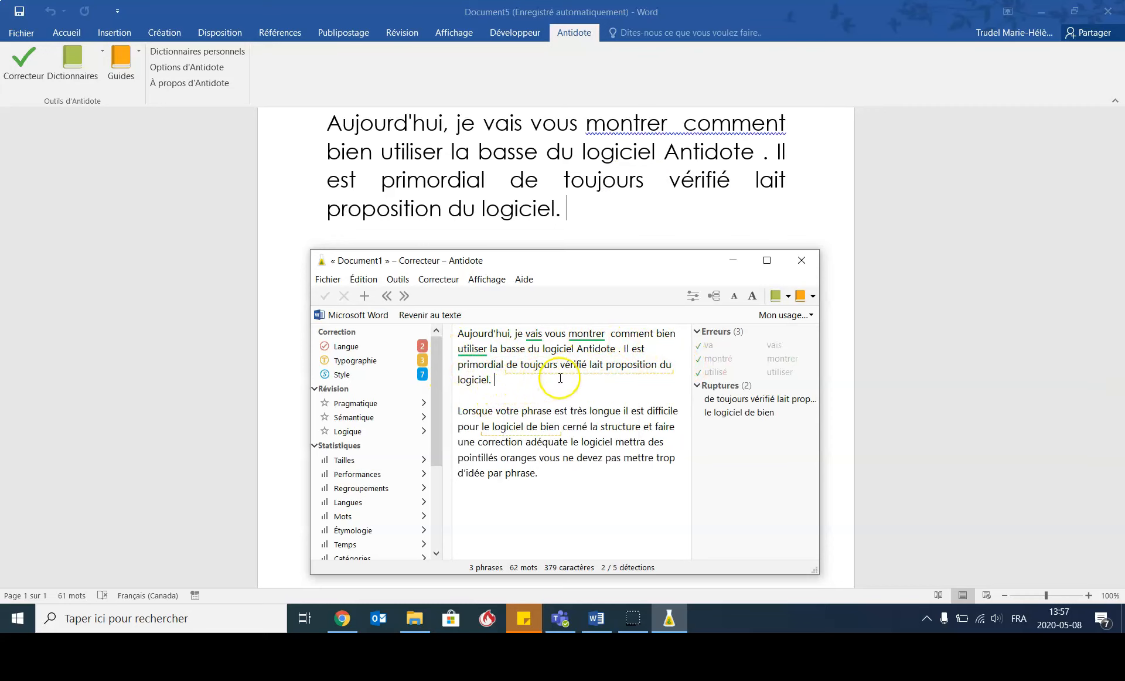
{"action": "mouse_move", "coordinate": [624, 372]}
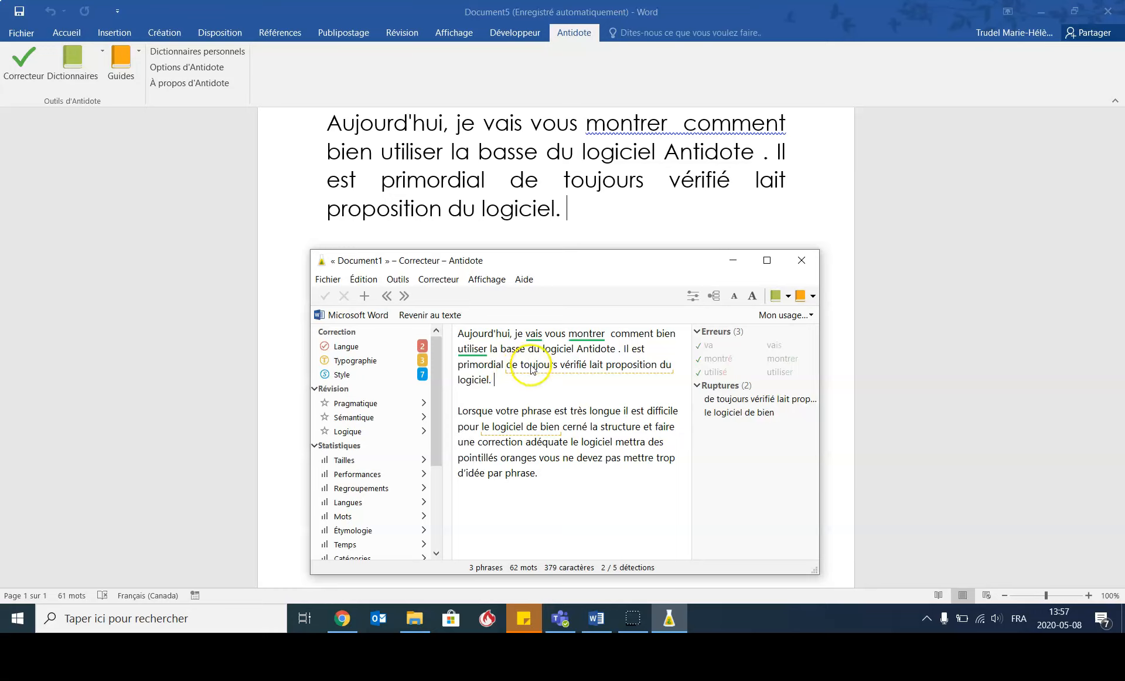
{"action": "mouse_move", "coordinate": [562, 367]}
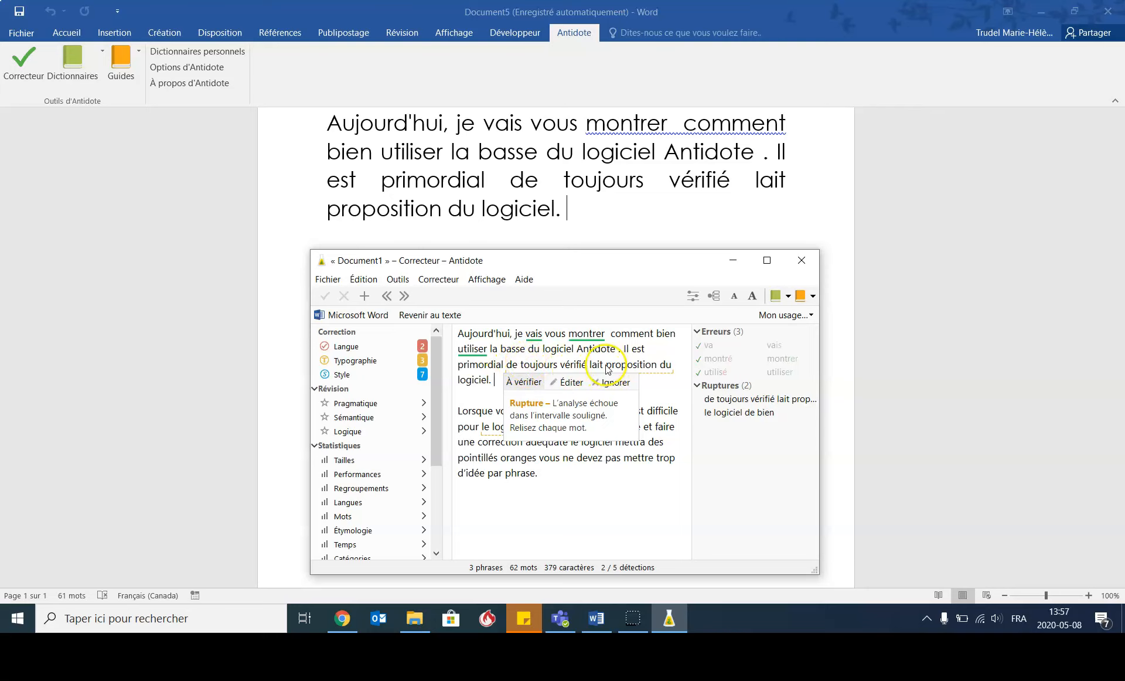
{"action": "left_click", "coordinate": [605, 367]}
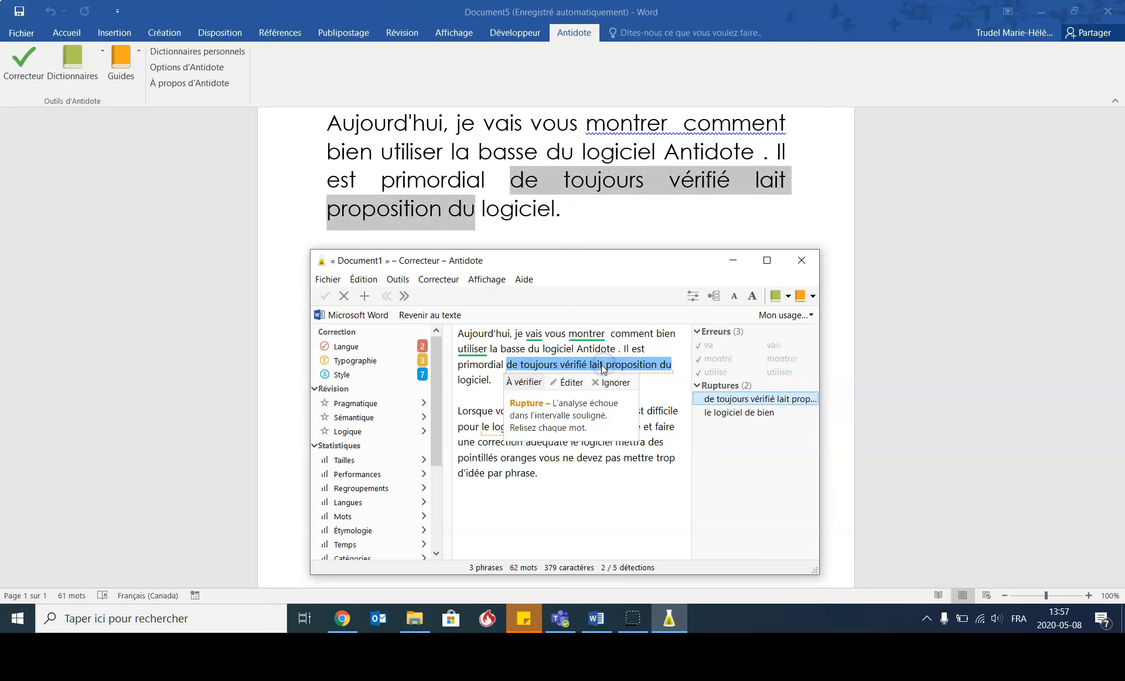
{"action": "left_click", "coordinate": [605, 366]}
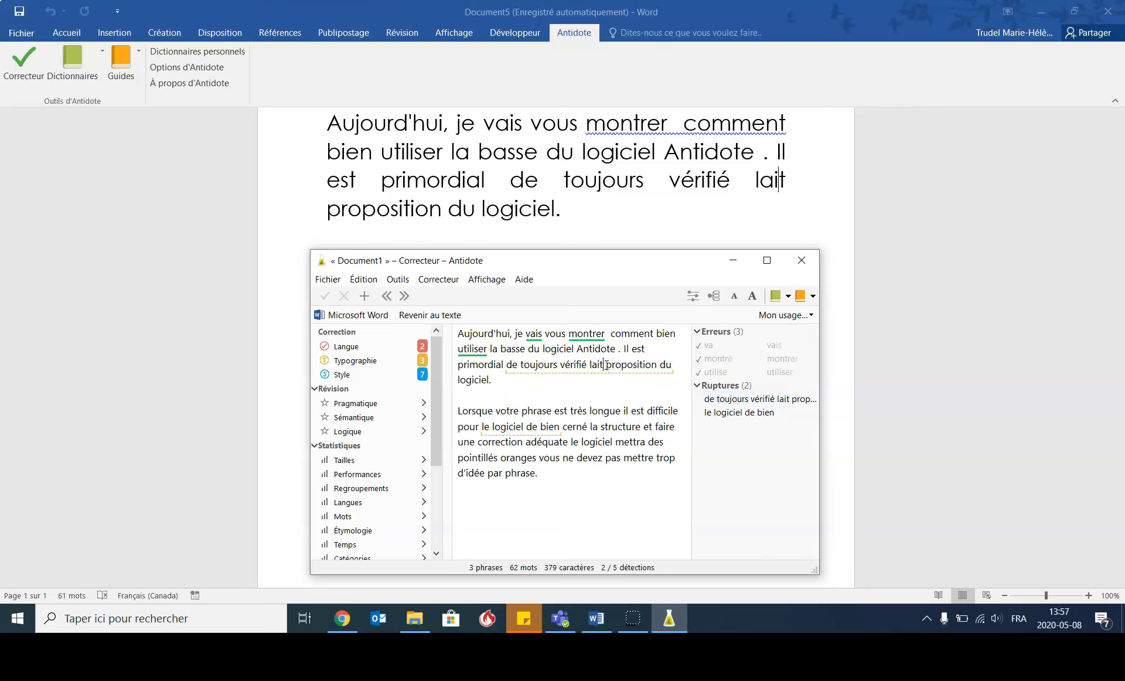
{"action": "key", "text": "BackSpace"}
{"action": "key", "text": "BackSpace"}
{"action": "key", "text": "BackSpace"}
{"action": "type", "text": "es"}
{"action": "left_click", "coordinate": [585, 378]}
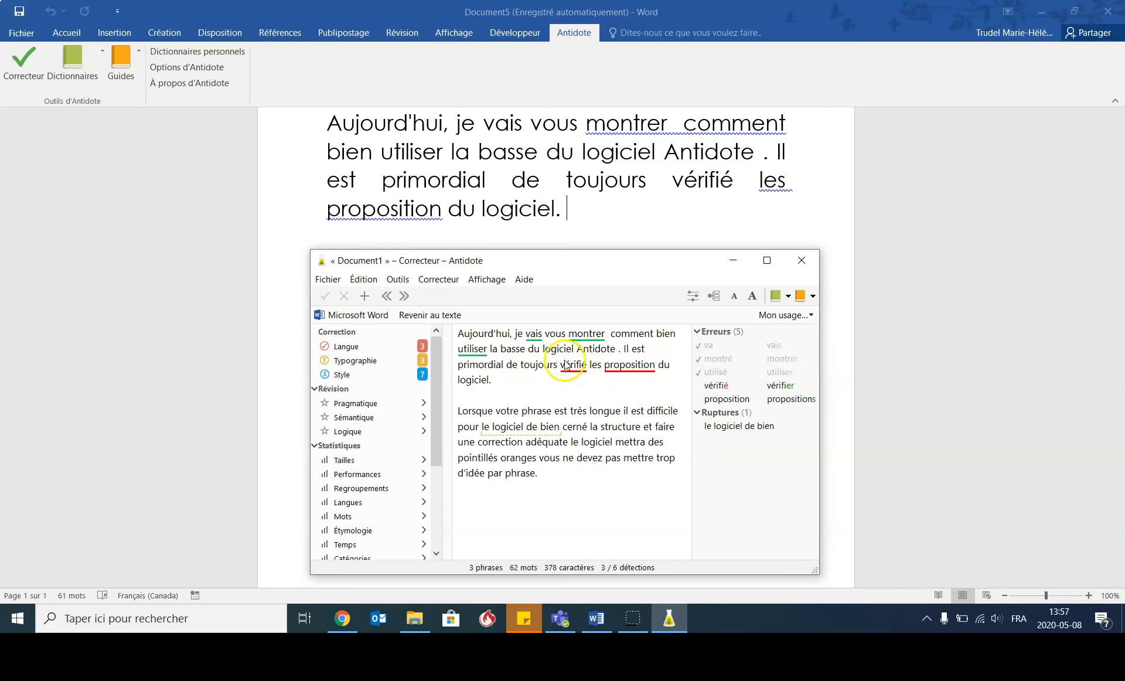
- Accept the correction "vérifier" for "vérifié" in the second sentence
{"action": "mouse_move", "coordinate": [563, 367]}
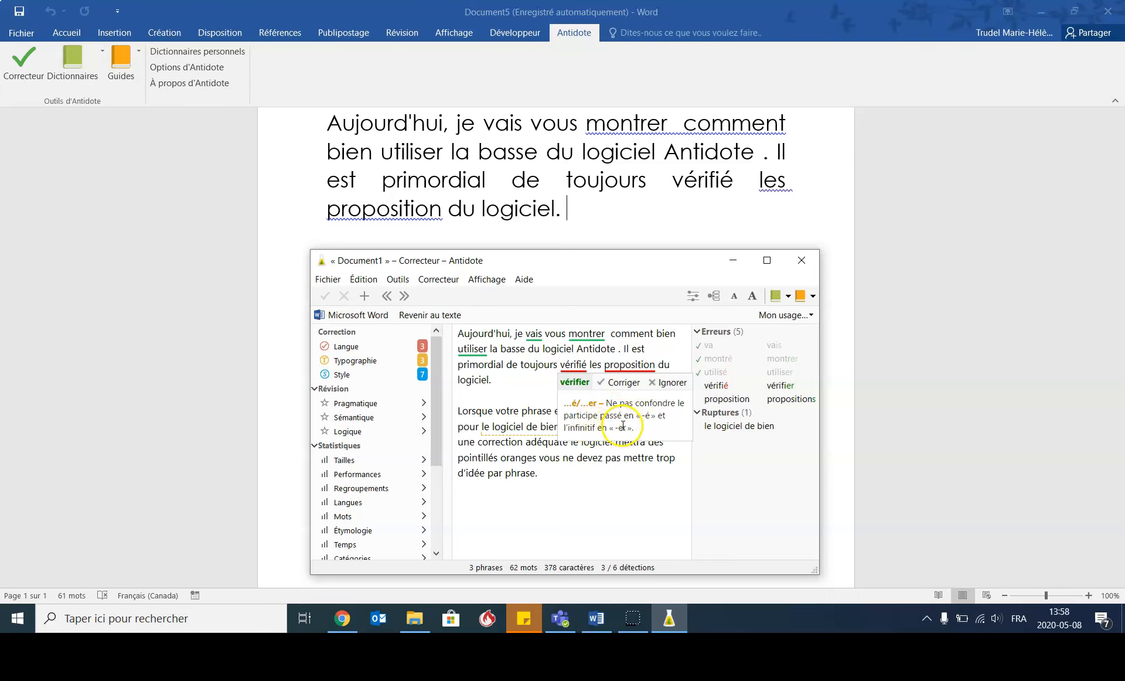
{"action": "left_click", "coordinate": [622, 384]}
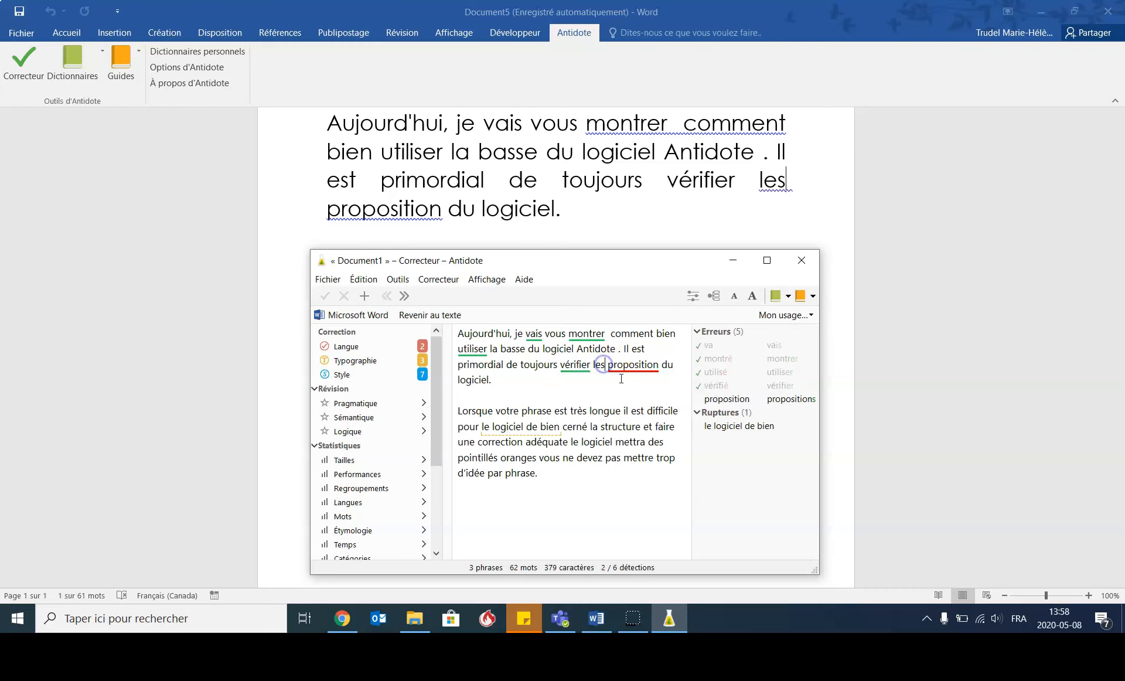
- Accept the correction "propositions" for "proposition" in the second sentence
{"action": "left_click", "coordinate": [645, 364]}
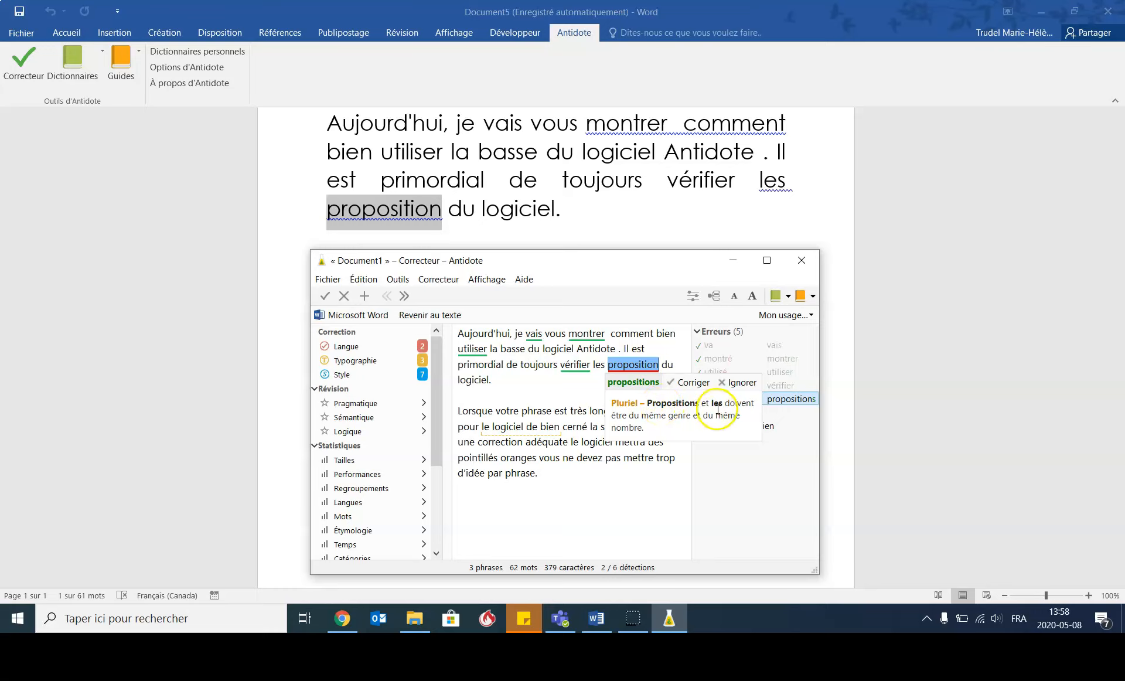
{"action": "left_click", "coordinate": [689, 382]}
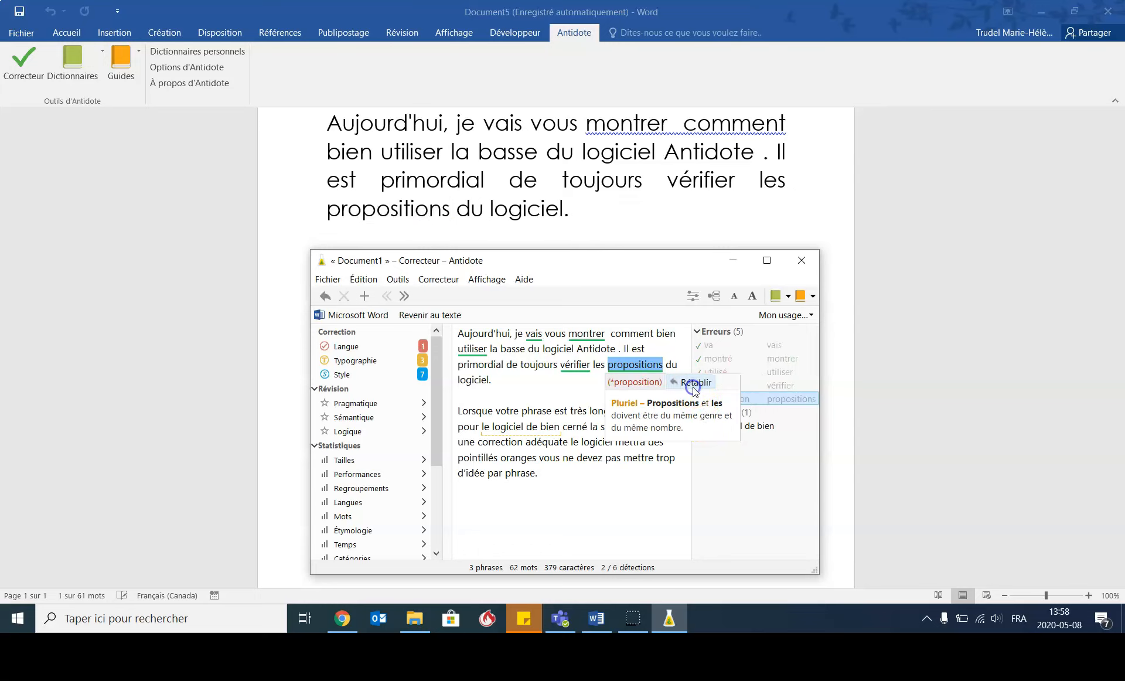
{"action": "left_click", "coordinate": [570, 387]}
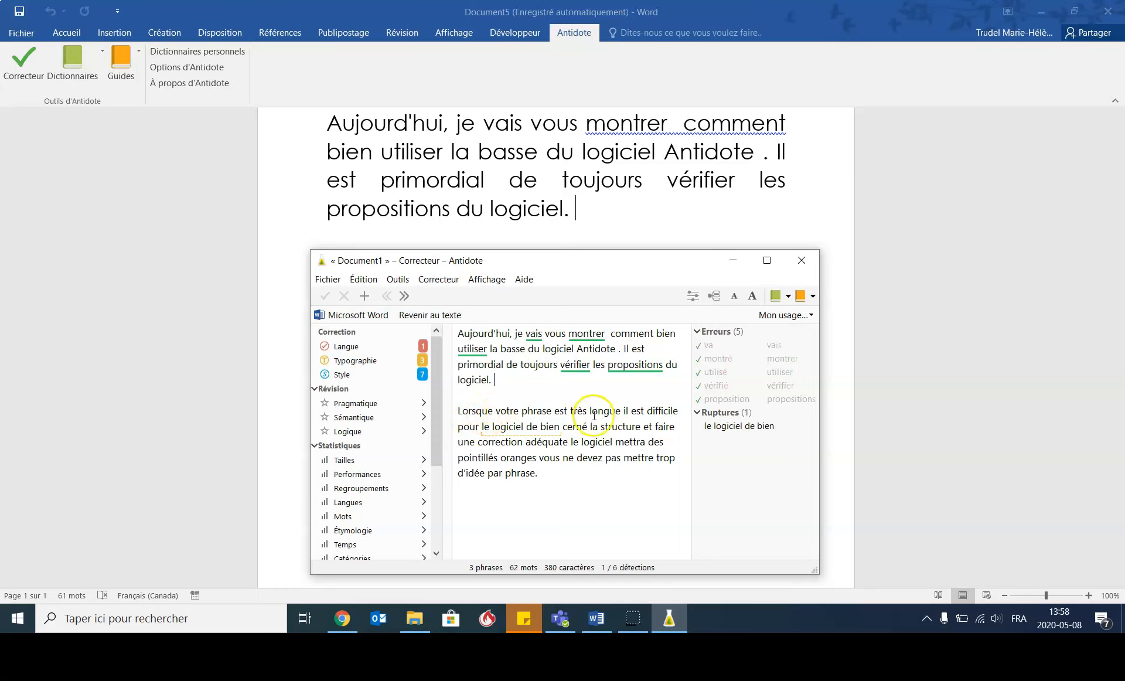
- Review the rupture flagged on "le logiciel de bien", then insert a comma after "longue" and a period after "adéquate"
{"action": "mouse_move", "coordinate": [519, 430]}
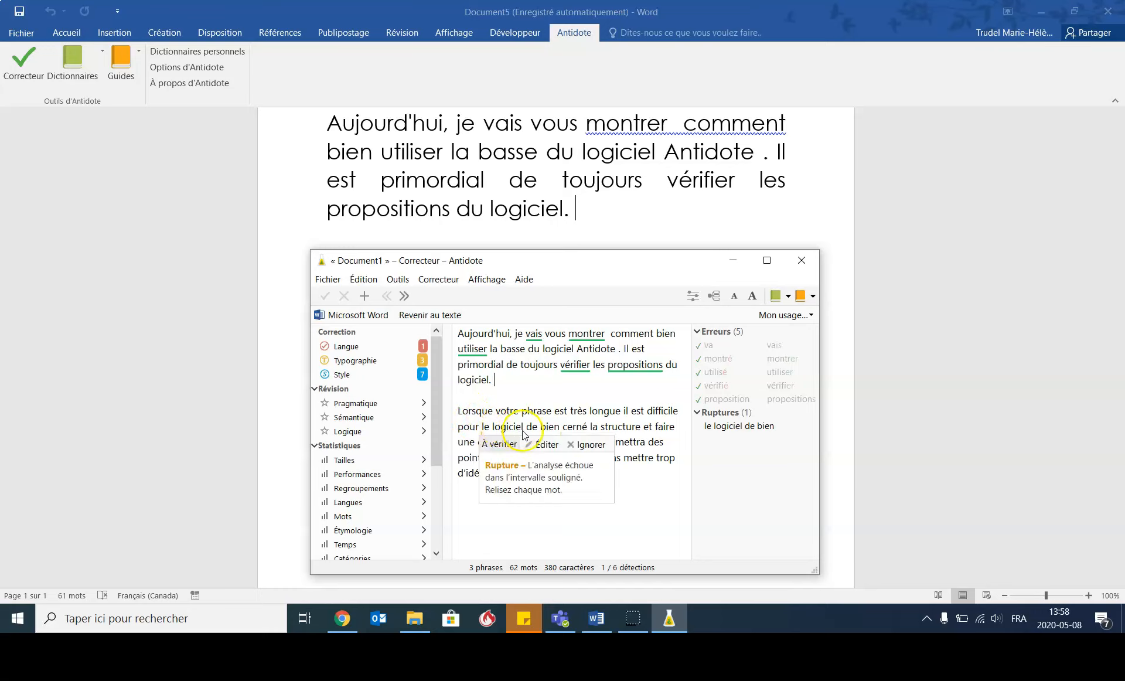
{"action": "left_click", "coordinate": [664, 427]}
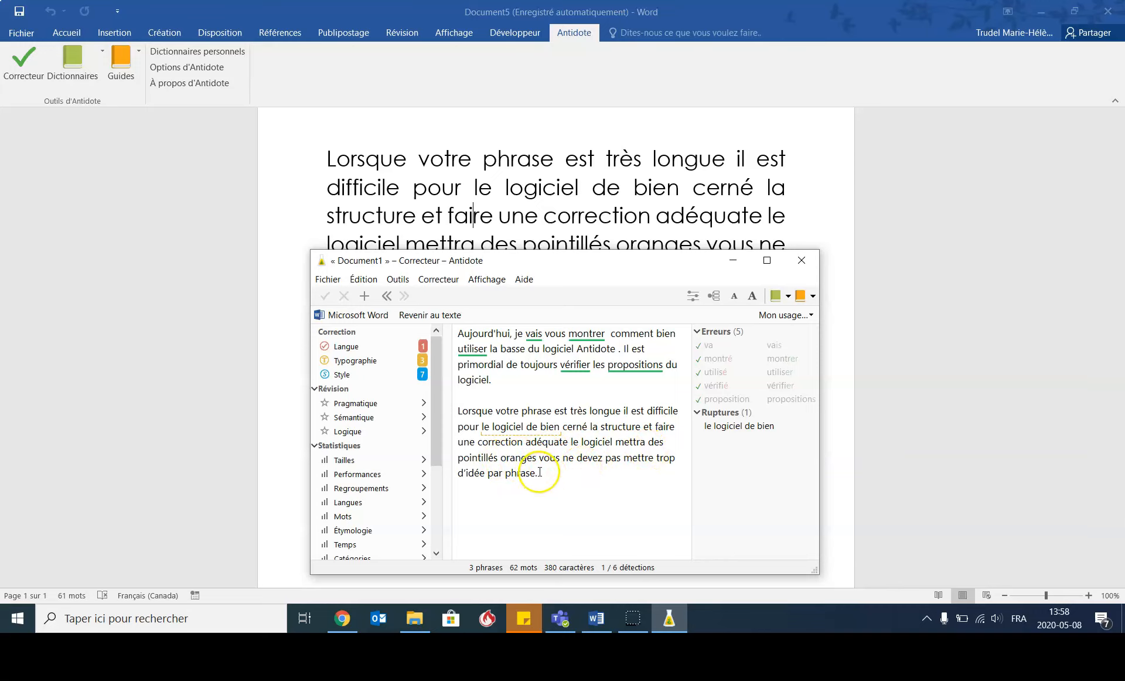
{"action": "mouse_move", "coordinate": [536, 435]}
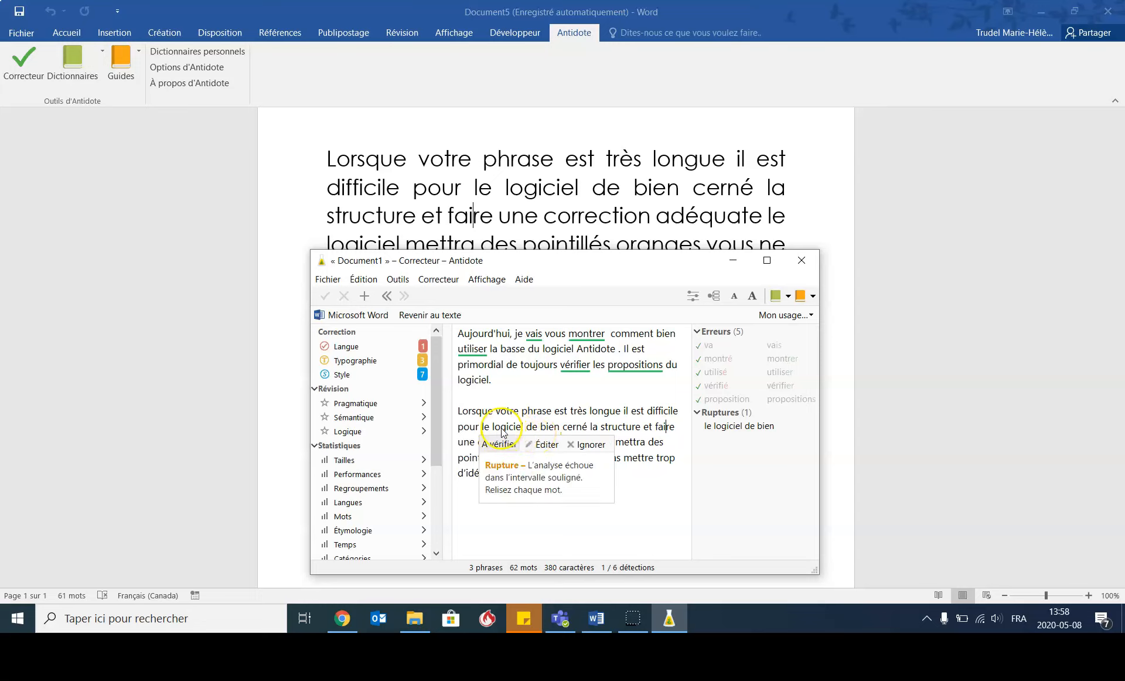
{"action": "left_click", "coordinate": [539, 432]}
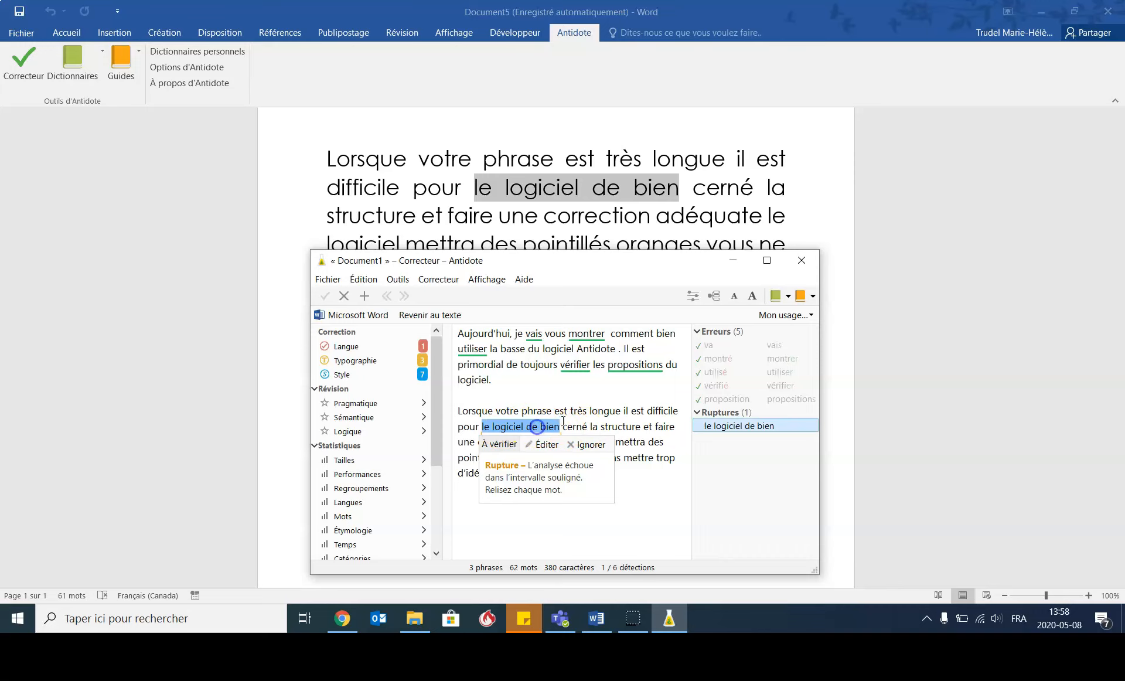
{"action": "mouse_move", "coordinate": [544, 424]}
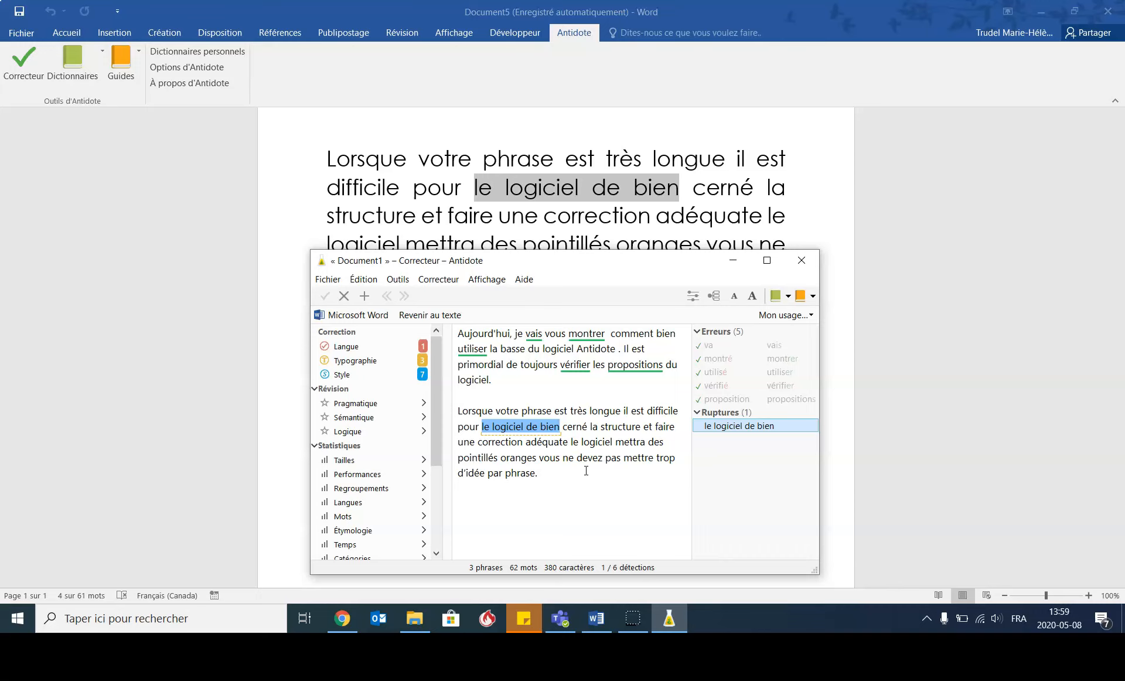
{"action": "left_click", "coordinate": [619, 414]}
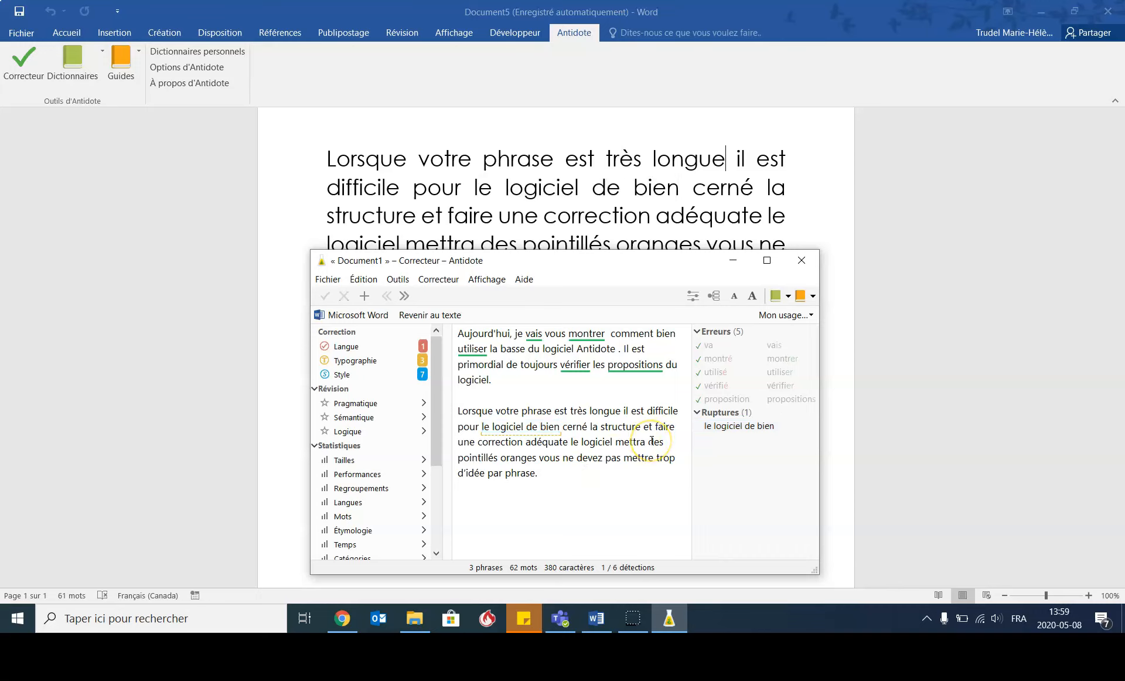
{"action": "type", "text": ","}
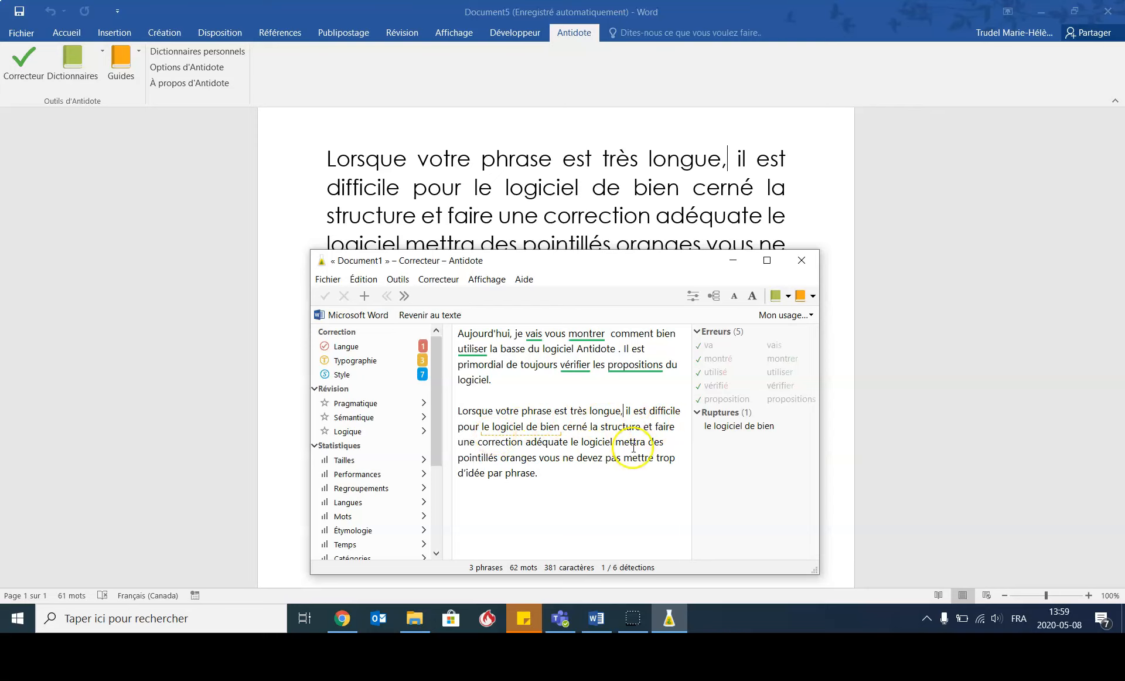
{"action": "left_click", "coordinate": [569, 441]}
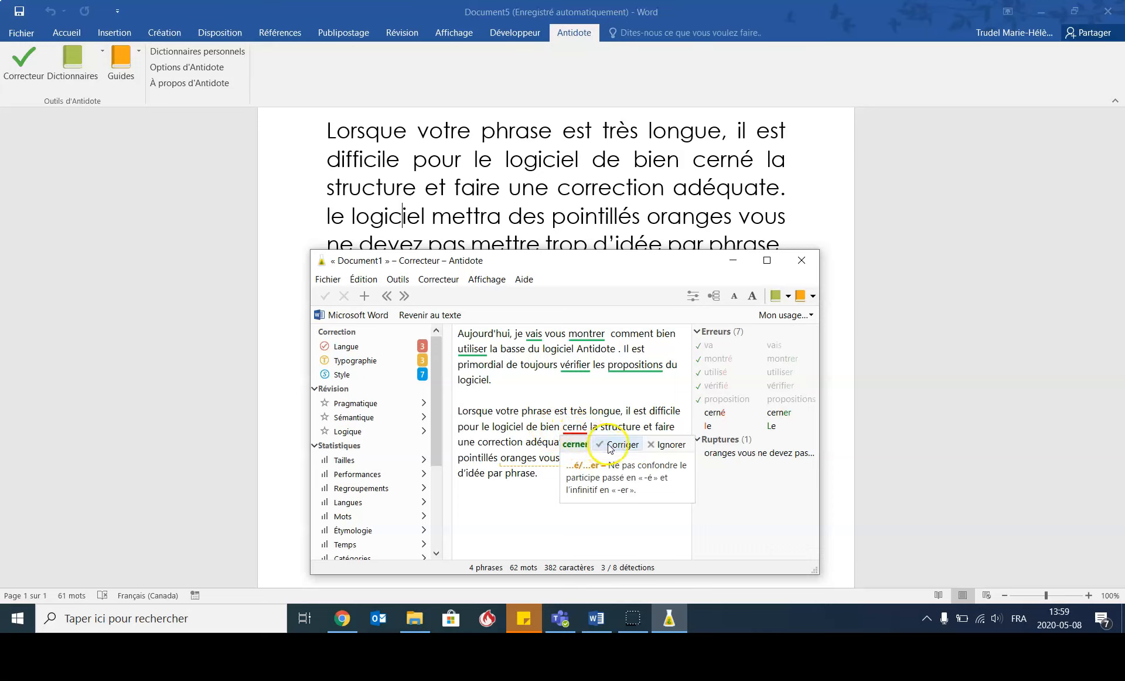
- Accept the corrections "cerner" for "cerné" and "Le" for "le" in the second paragraph
{"action": "left_click", "coordinate": [610, 445]}
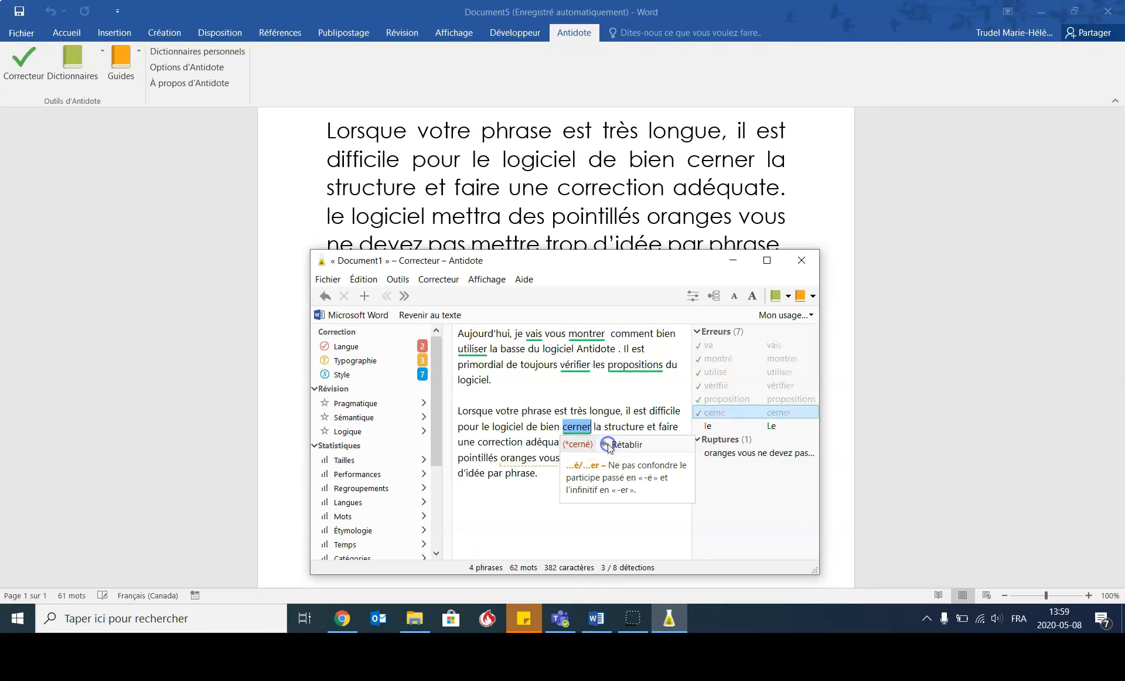
{"action": "left_click", "coordinate": [531, 428]}
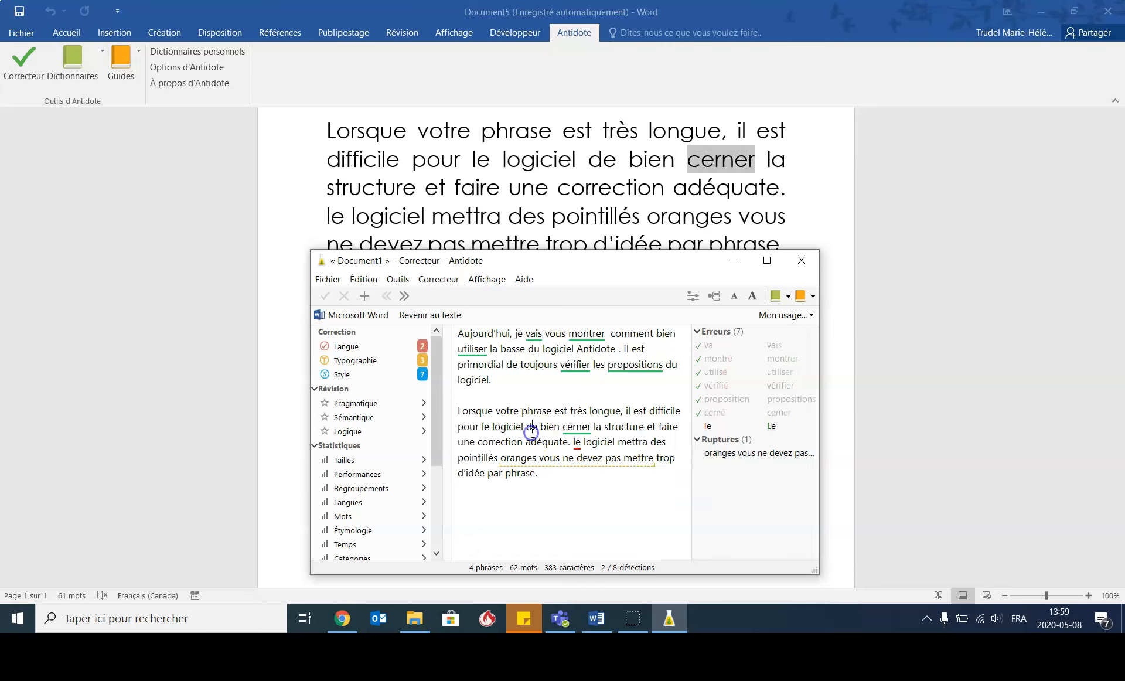
{"action": "left_click", "coordinate": [580, 449]}
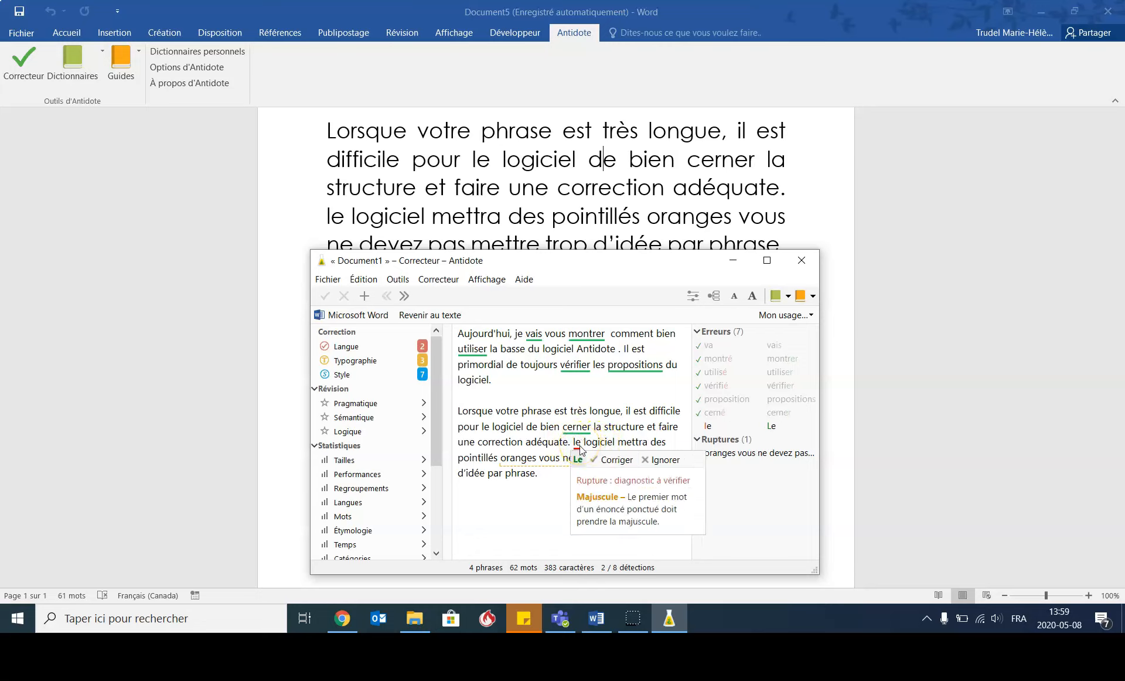
{"action": "left_click", "coordinate": [600, 464]}
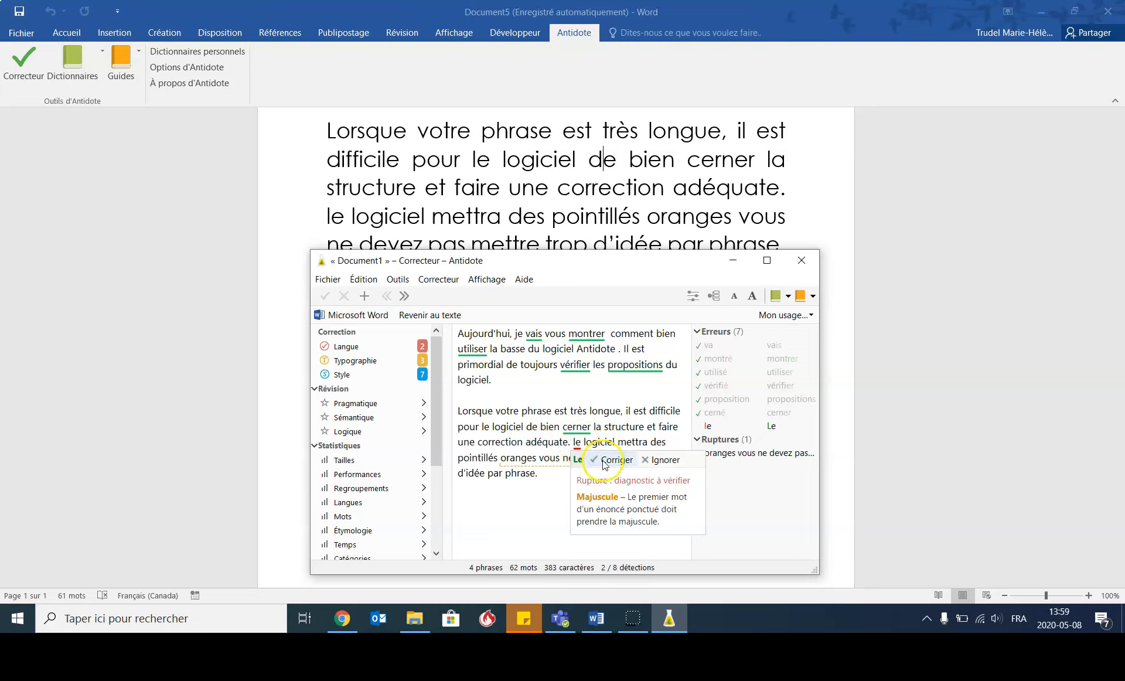
{"action": "left_click", "coordinate": [542, 443]}
{"action": "left_click", "coordinate": [586, 441]}
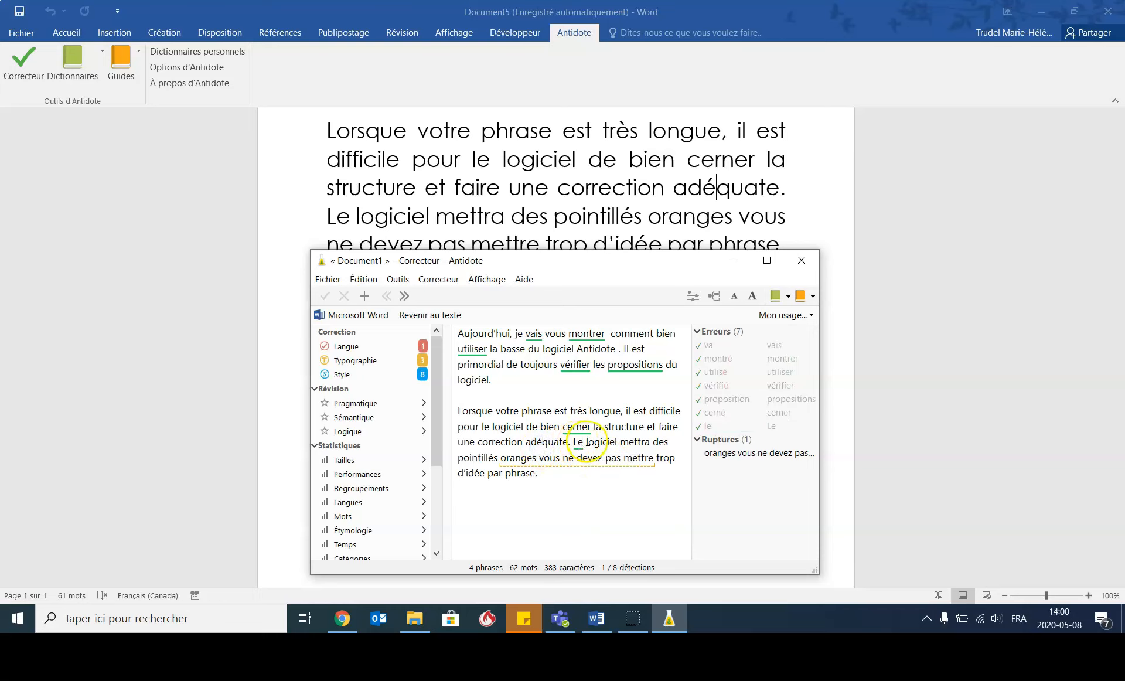
- Review the rupture starting at "oranges vous ne devez pas" and split the sentence with a period after "oranges"
{"action": "left_click", "coordinate": [540, 462]}
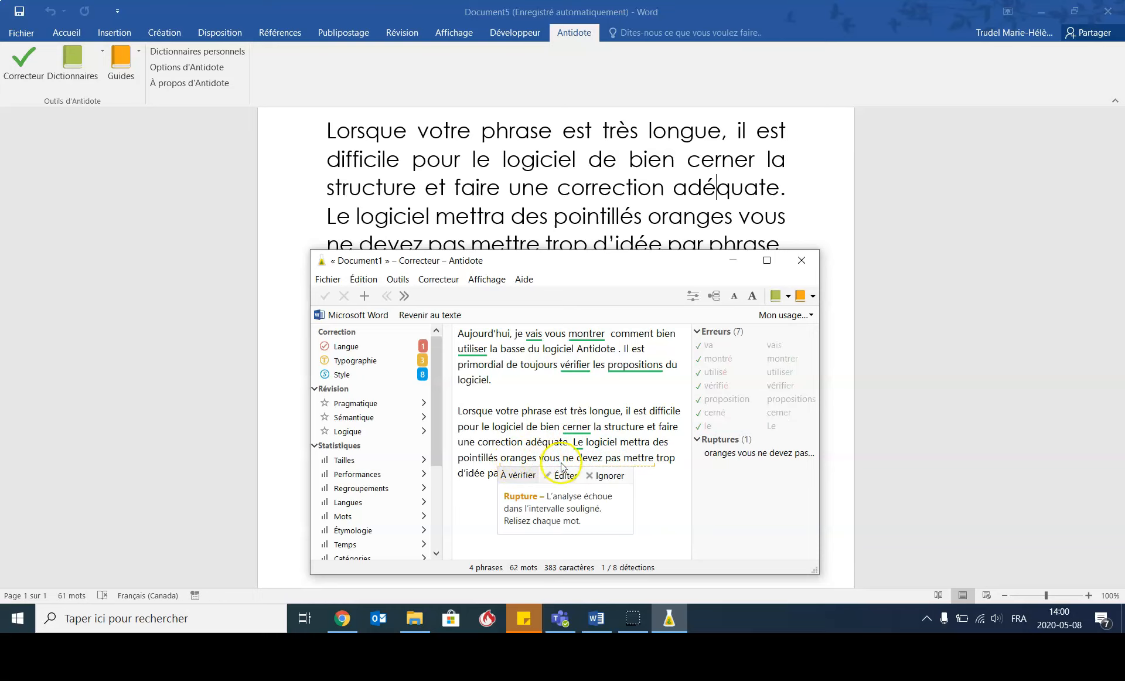
{"action": "left_click", "coordinate": [492, 463]}
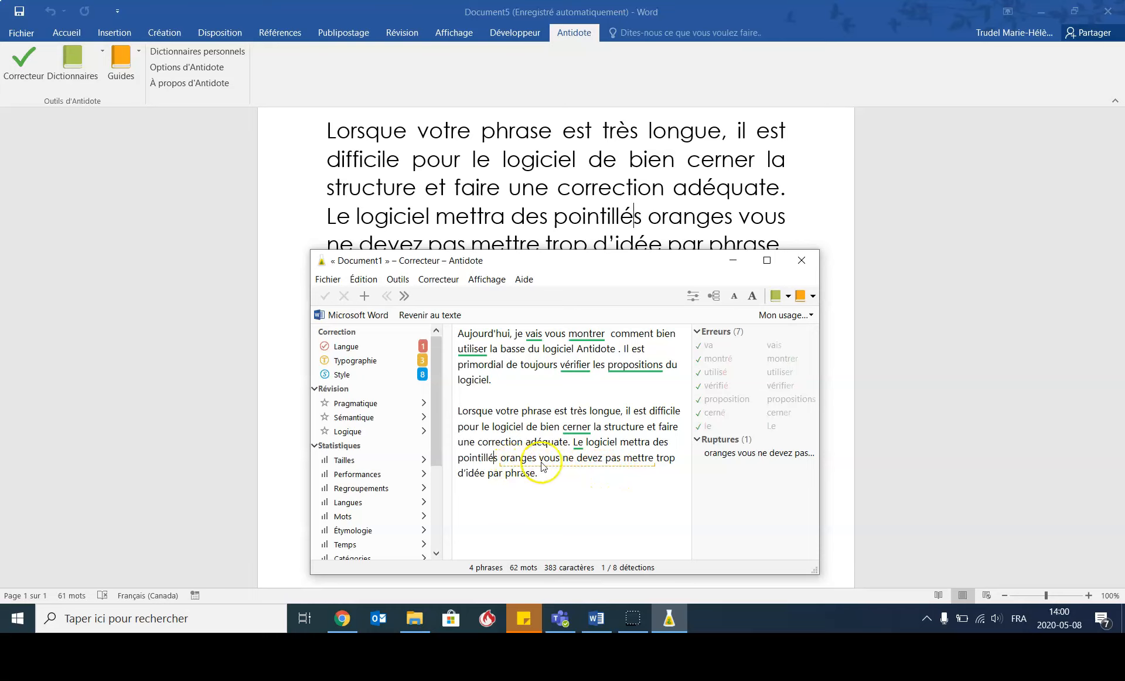
{"action": "mouse_move", "coordinate": [559, 465]}
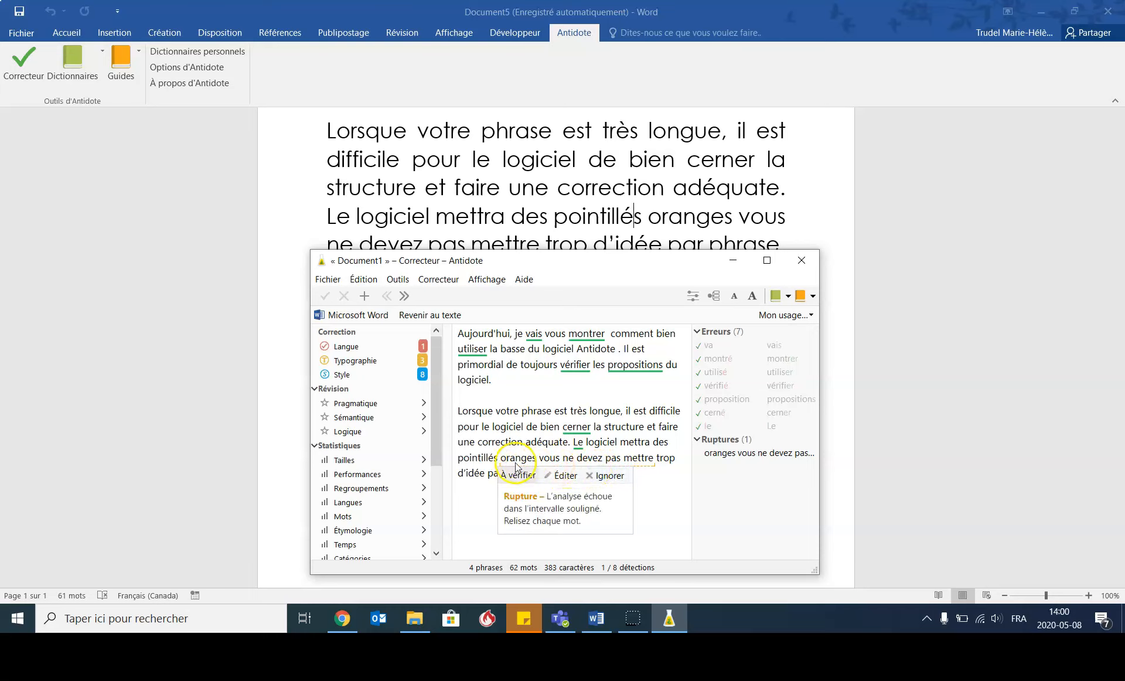
{"action": "left_click", "coordinate": [490, 457]}
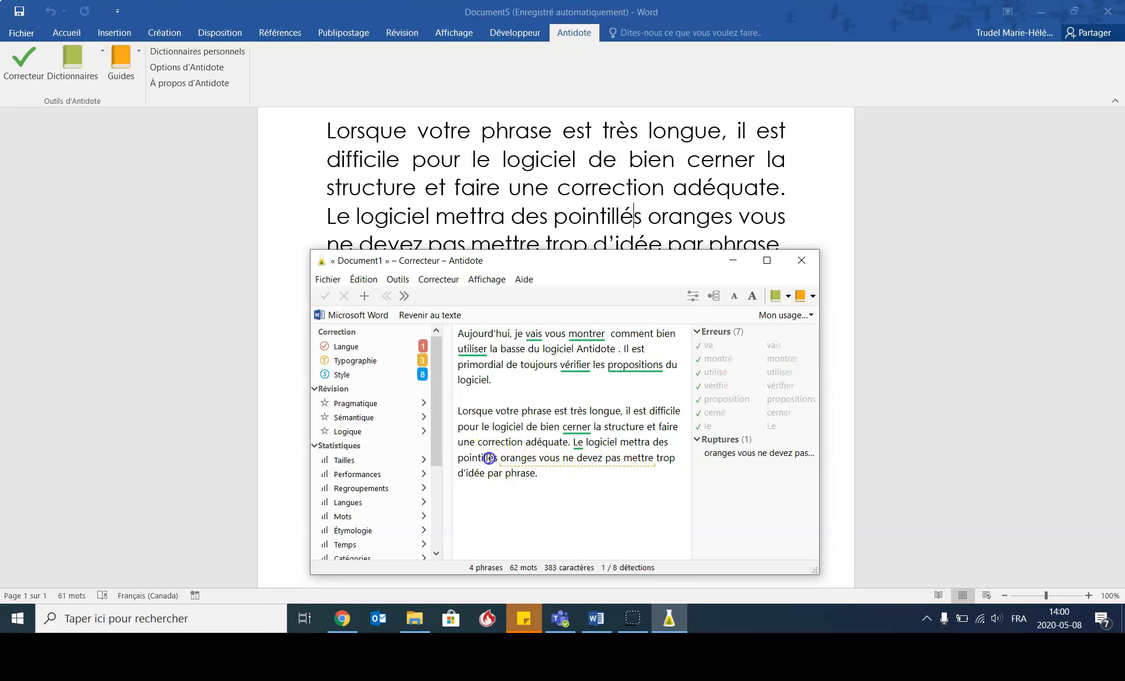
{"action": "left_click", "coordinate": [540, 462]}
{"action": "key", "text": "Left"}
{"action": "key", "text": "Right"}
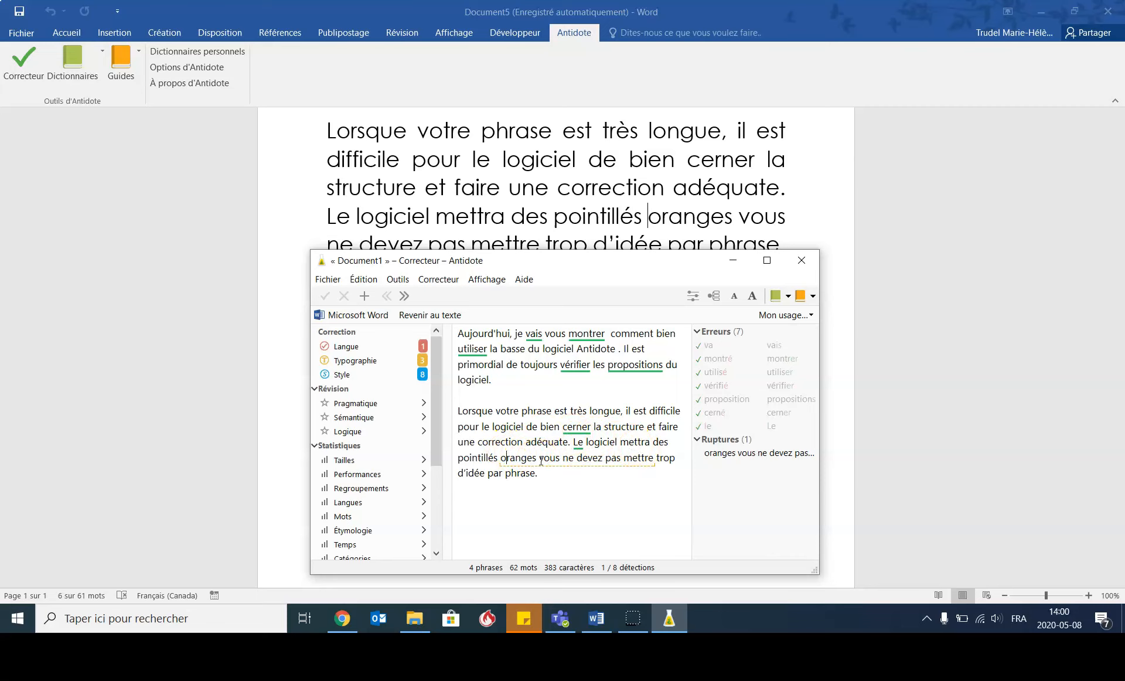
{"action": "key", "text": "Right"}
{"action": "key", "text": "Right"}
{"action": "key", "text": "Right"}
{"action": "type", "text": "."}
{"action": "left_click", "coordinate": [538, 472]}
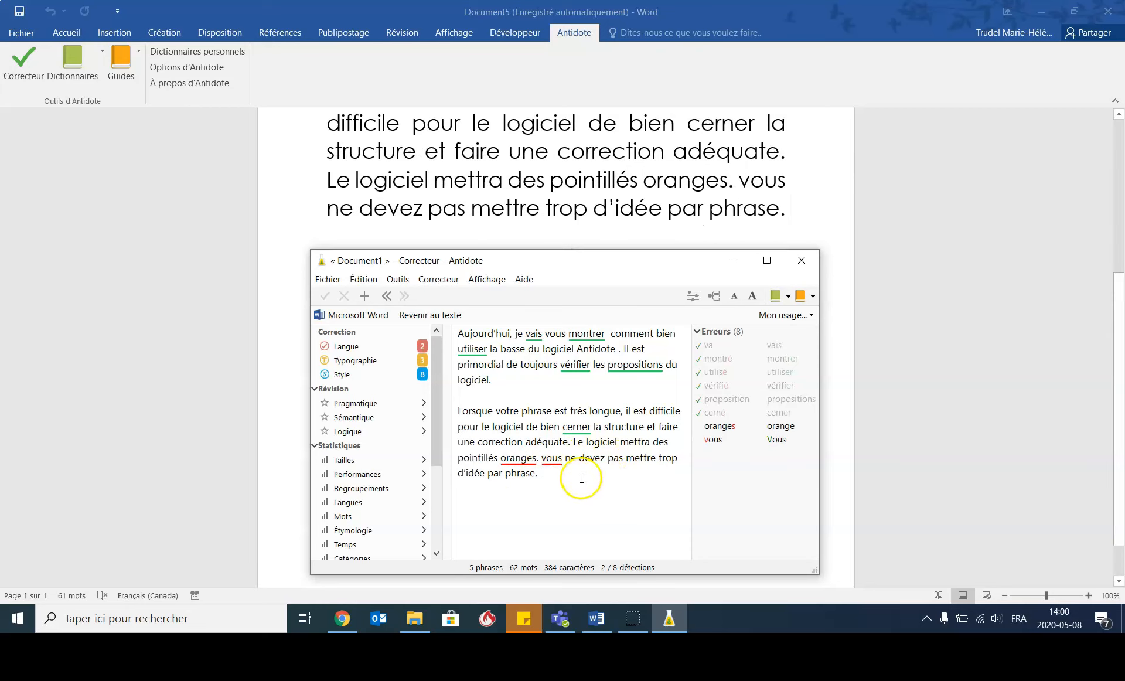
- Accept the corrections "Vous" for "vous" and "orange" for "oranges" in the second paragraph
{"action": "mouse_move", "coordinate": [558, 465]}
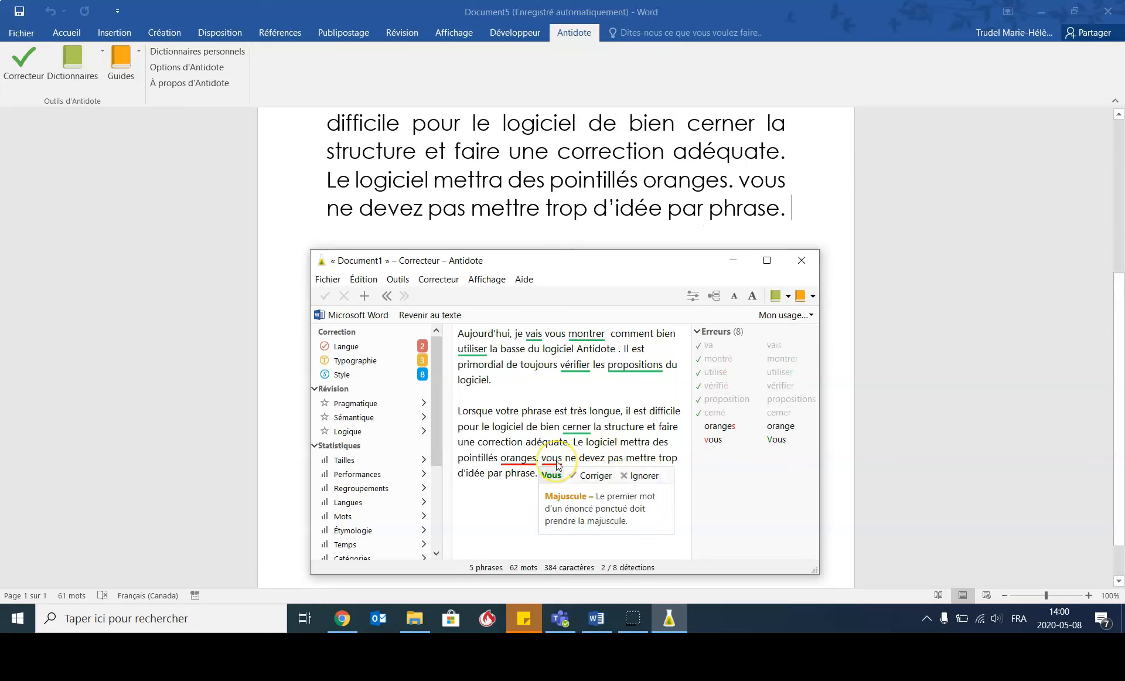
{"action": "left_click", "coordinate": [592, 476]}
{"action": "left_click", "coordinate": [505, 455]}
{"action": "mouse_move", "coordinate": [507, 456]}
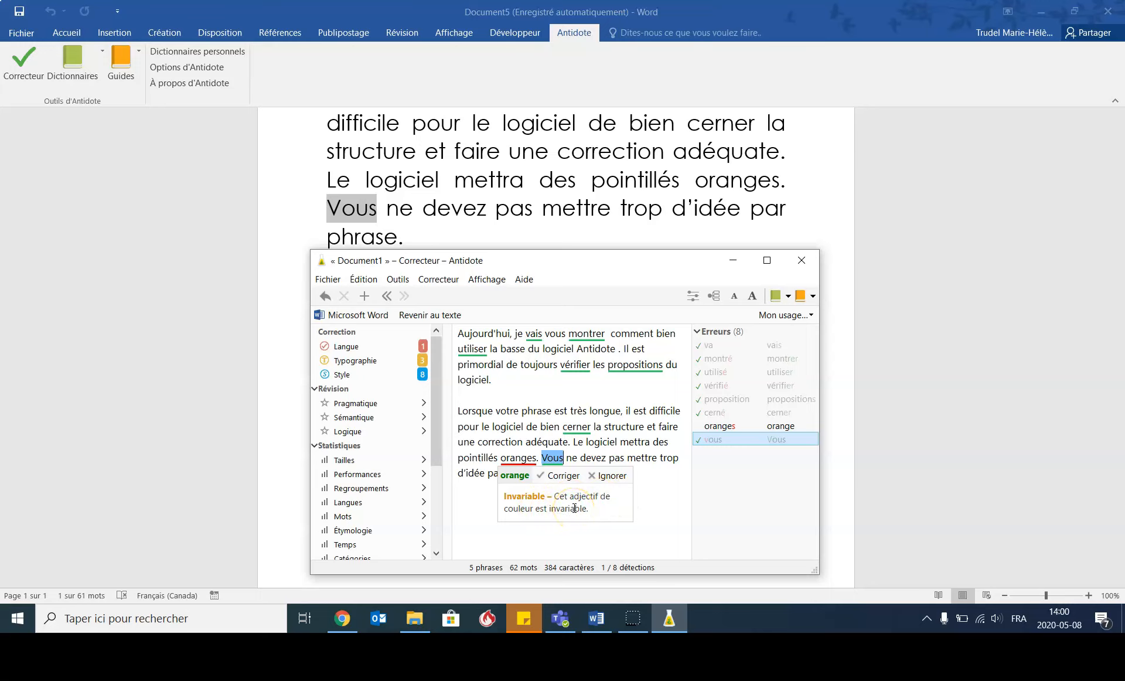
{"action": "left_click", "coordinate": [559, 476]}
{"action": "left_click", "coordinate": [539, 435]}
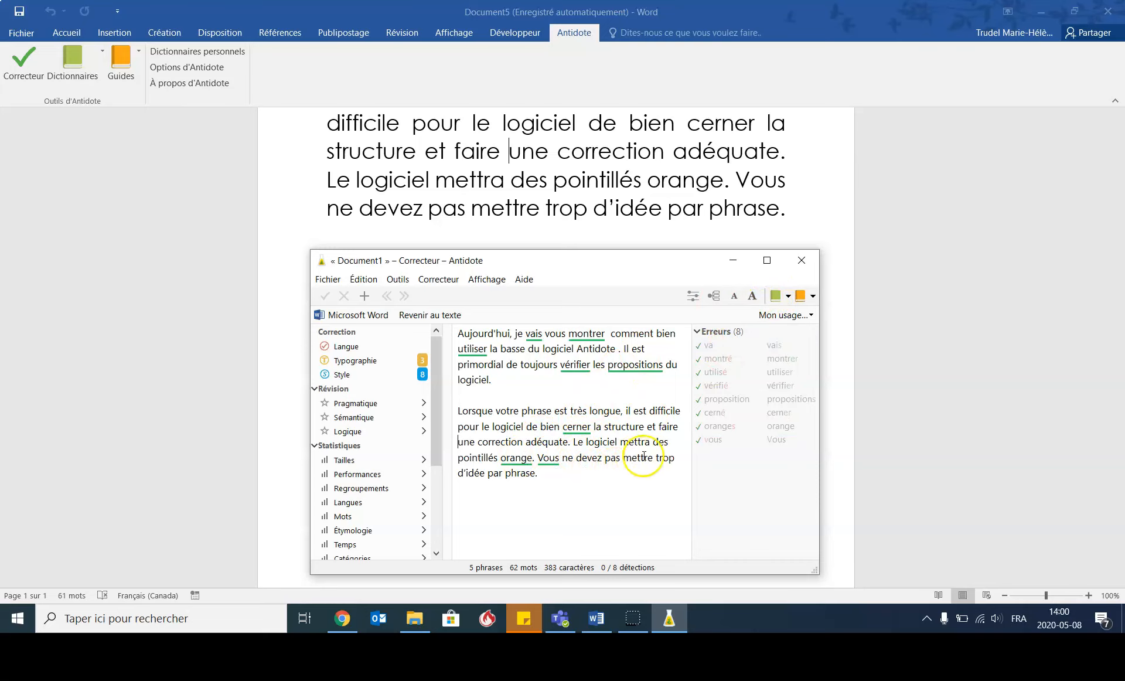
- Change "d'idée" to the plural "d'idées" in the last sentence of the second paragraph
{"action": "left_click", "coordinate": [484, 474]}
{"action": "type", "text": "s"}
{"action": "left_click", "coordinate": [555, 475]}
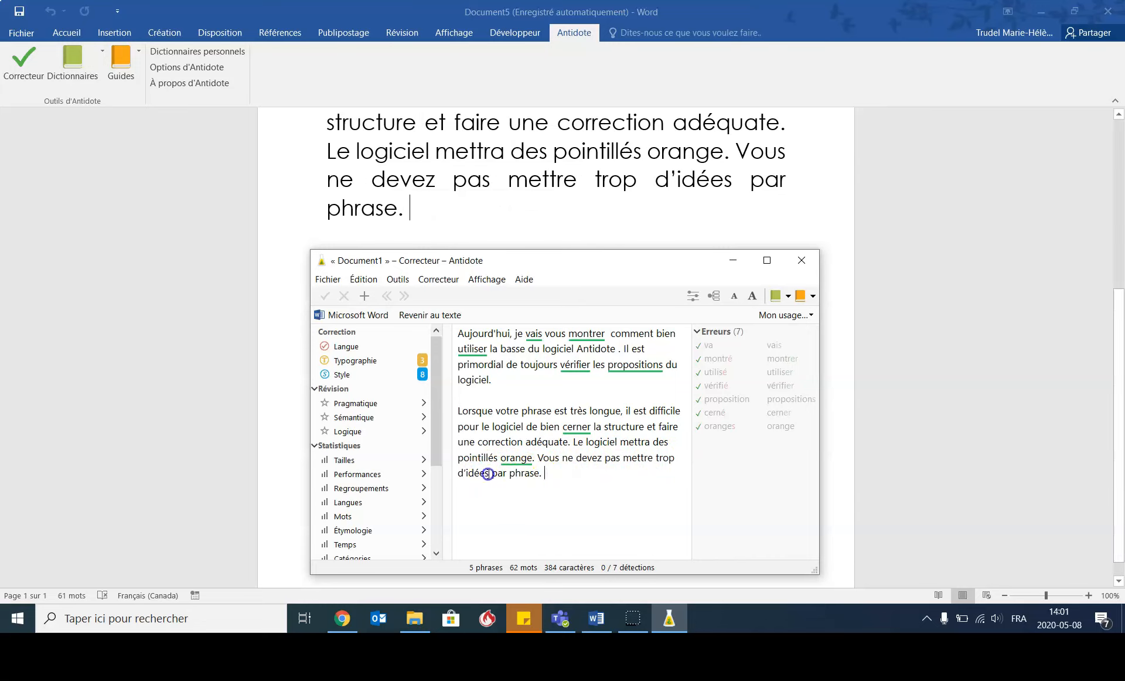
{"action": "key", "text": "Up"}
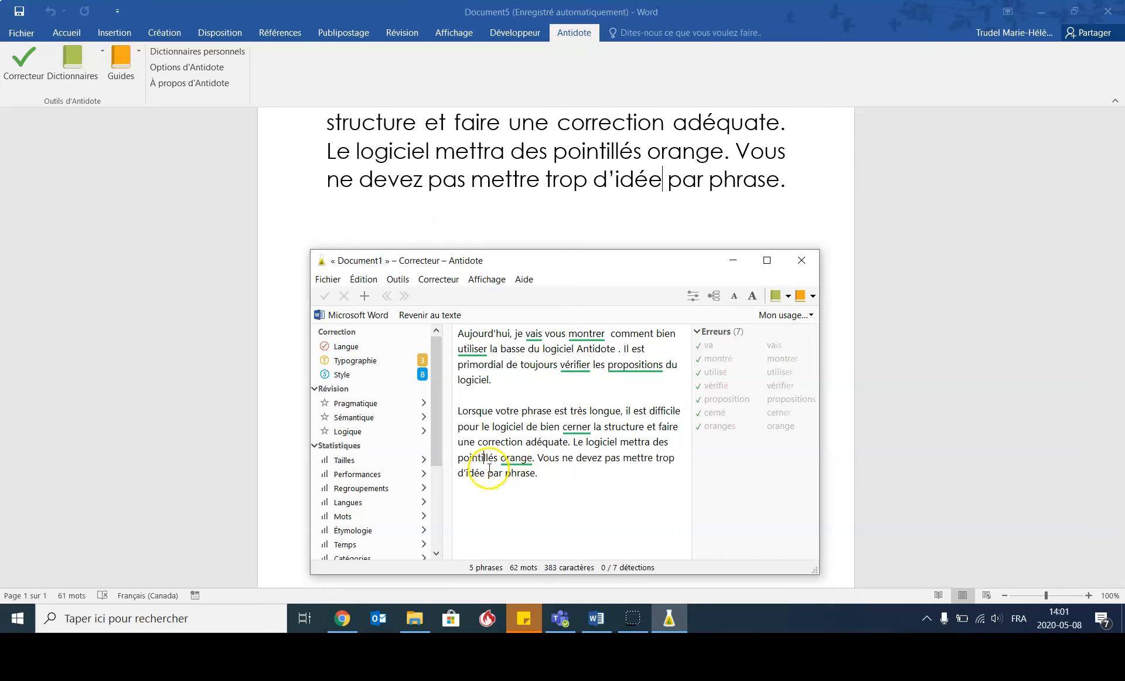
{"action": "type", "text": "s"}
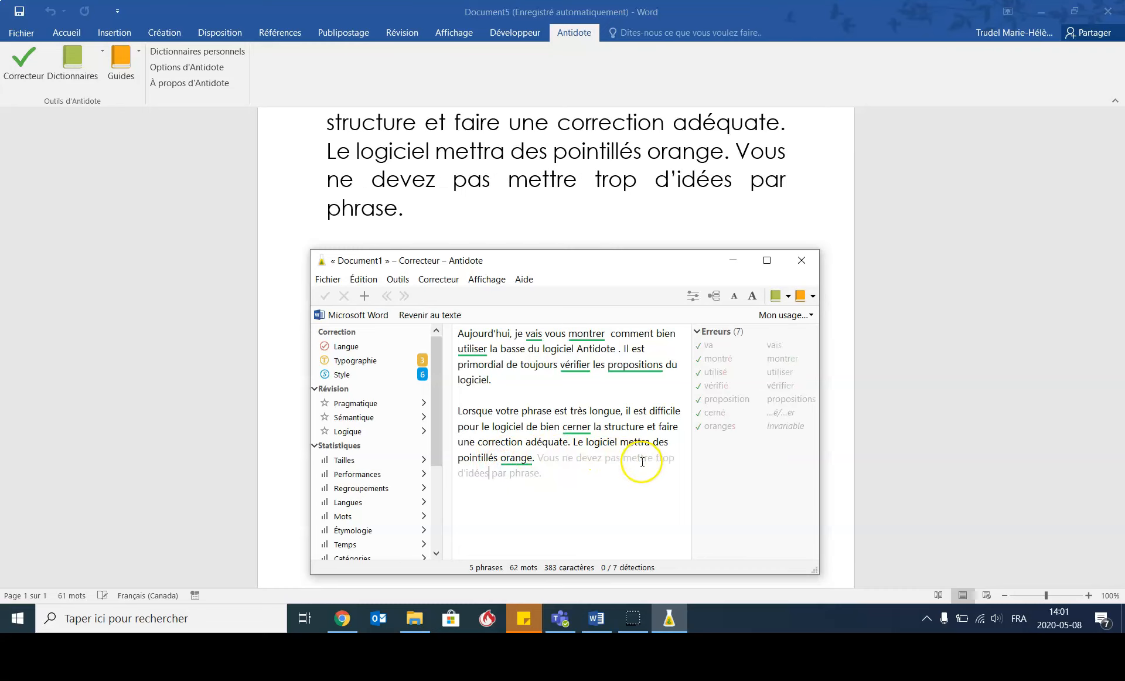
{"action": "double_click", "coordinate": [614, 459]}
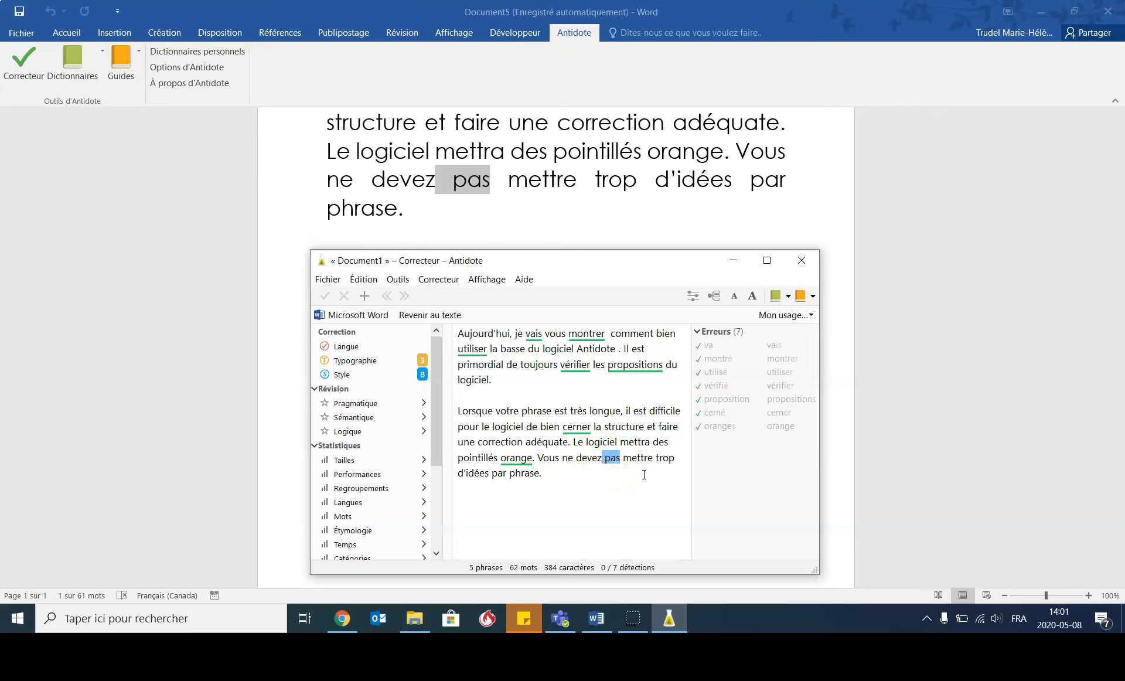
{"action": "left_click", "coordinate": [565, 476]}
- Show the typography detections and apply the curly apostrophe correction to "Aujourd'hui"
{"action": "left_click", "coordinate": [369, 347]}
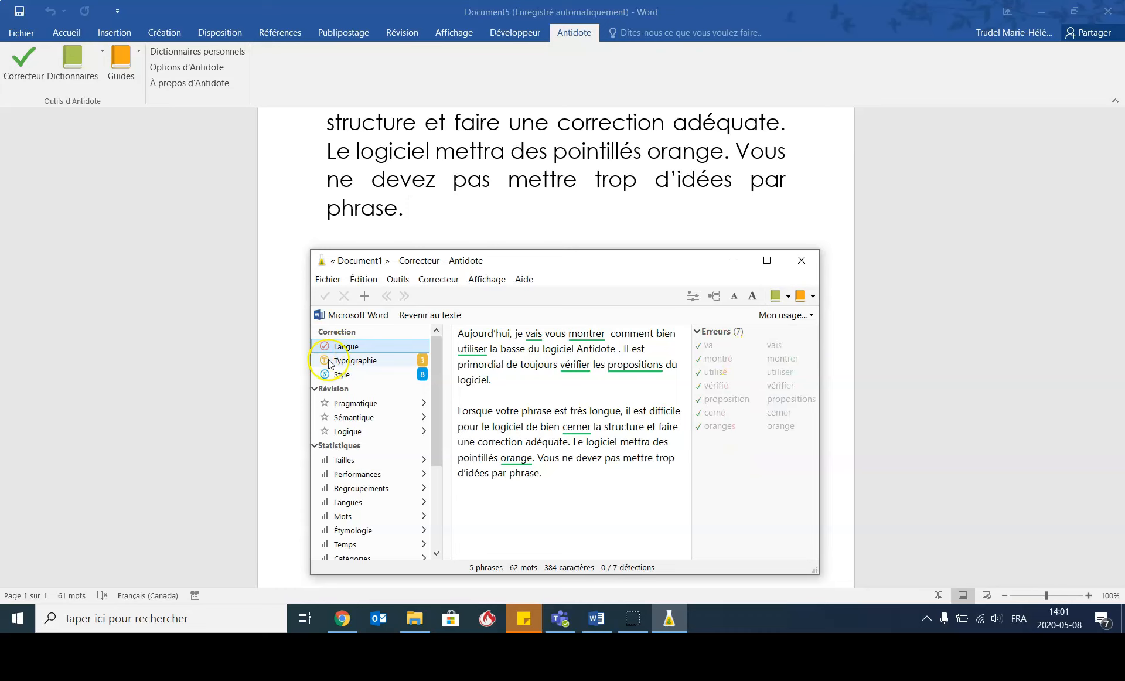
{"action": "left_click", "coordinate": [354, 361]}
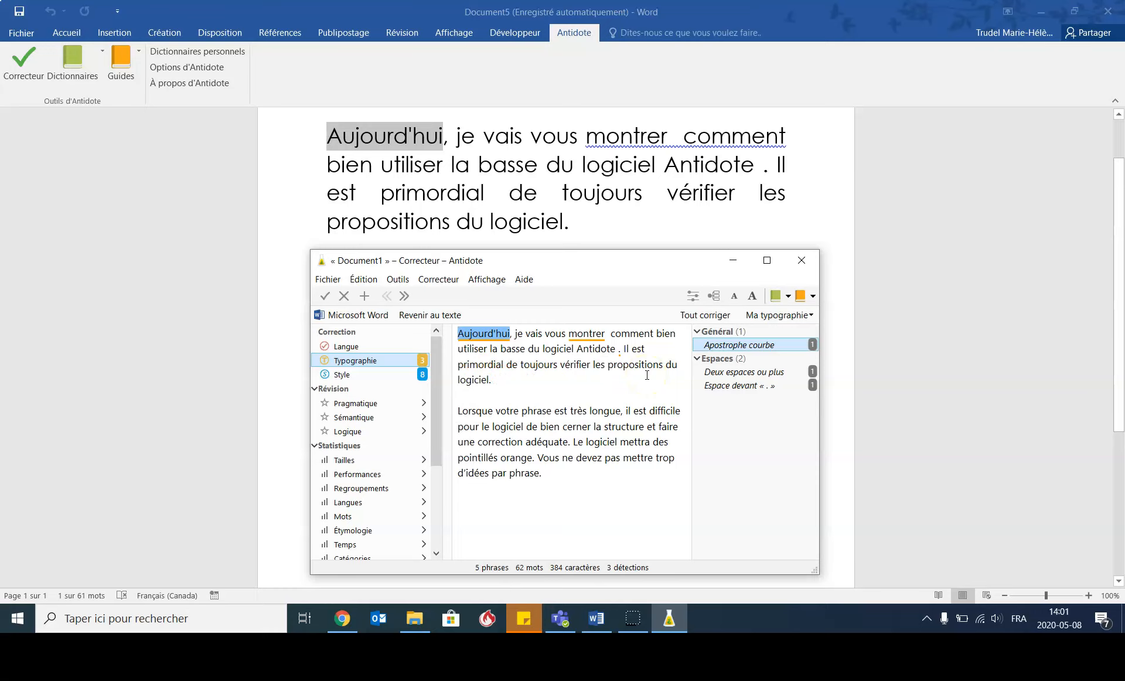
{"action": "left_click", "coordinate": [738, 346]}
{"action": "double_click", "coordinate": [737, 346]}
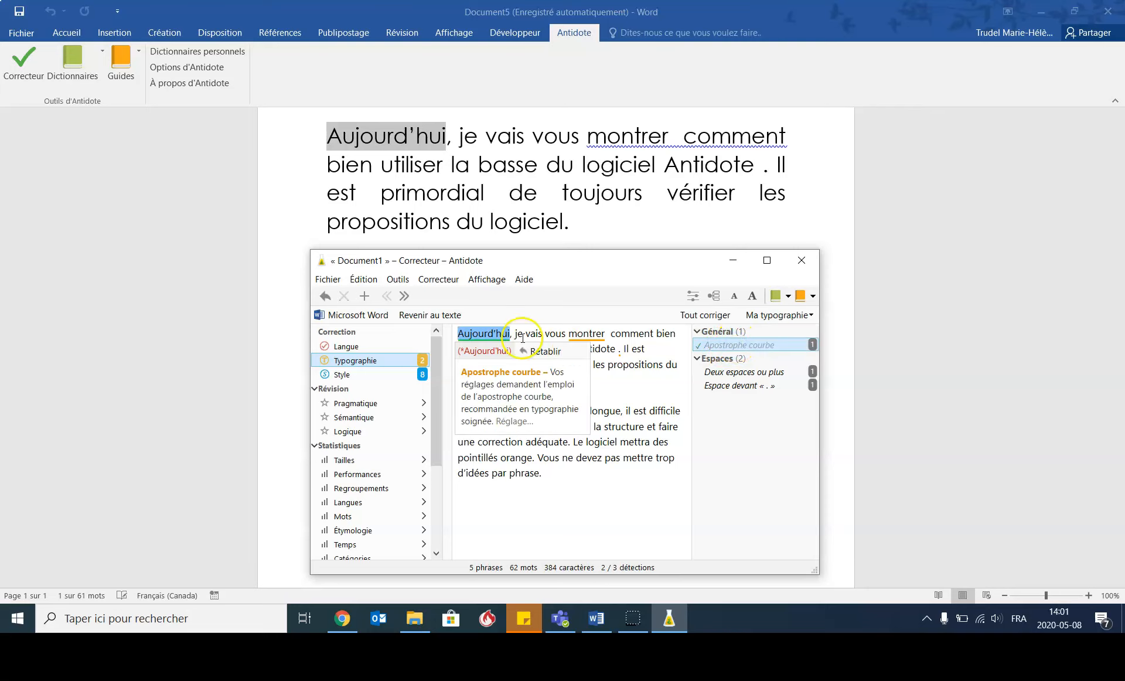
- Remove the extra space between "montrer" and "comment" and the space before the period following "Antidote"
{"action": "left_click", "coordinate": [722, 372]}
{"action": "left_click", "coordinate": [610, 338]}
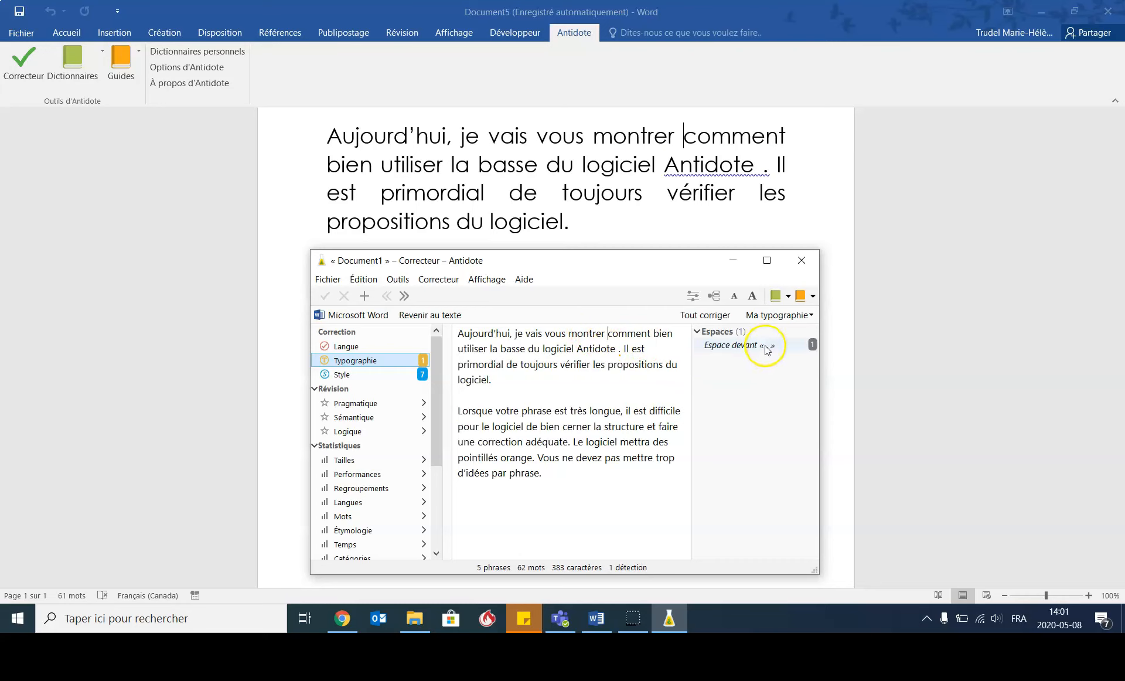
{"action": "left_click", "coordinate": [744, 345]}
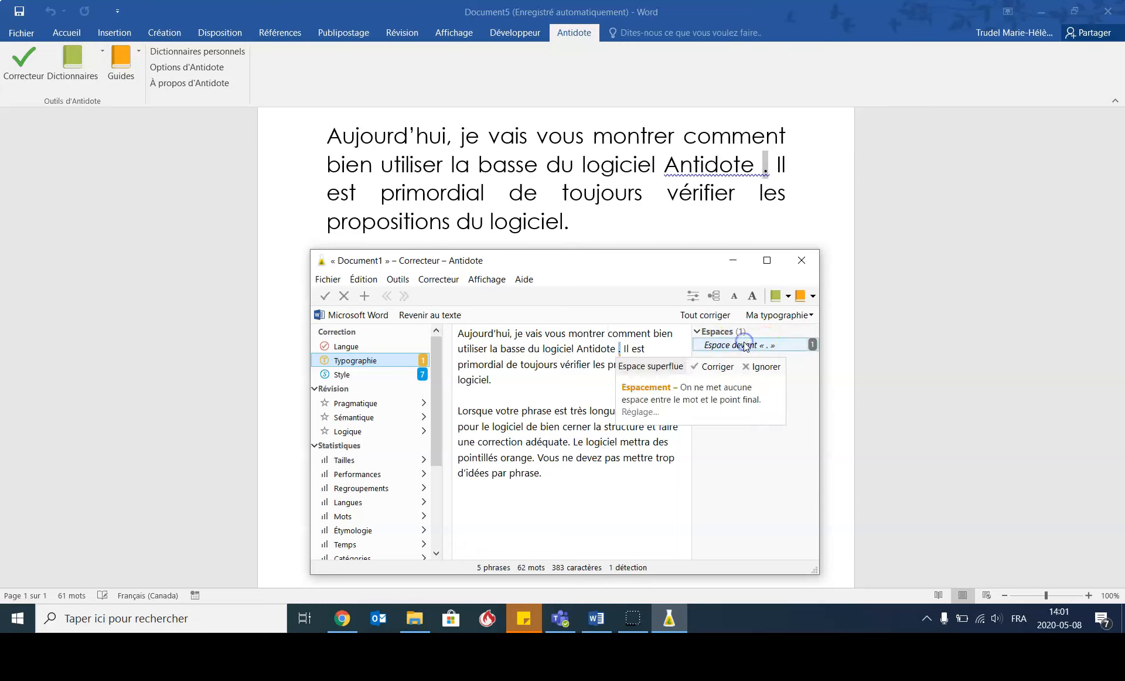
{"action": "double_click", "coordinate": [744, 345]}
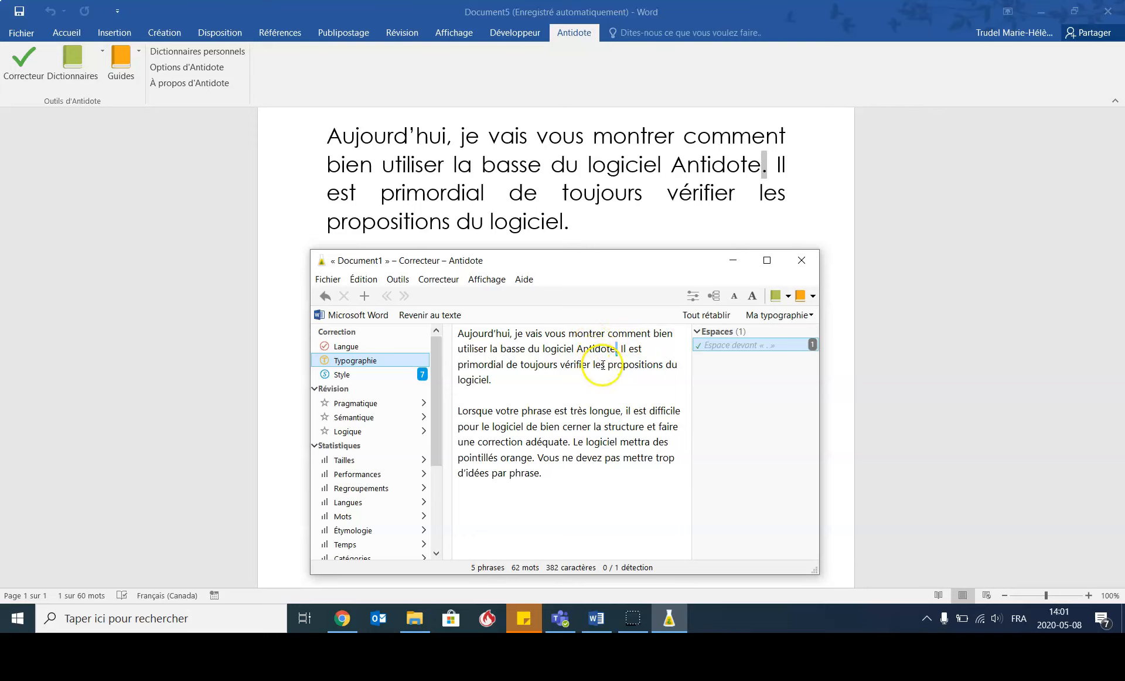
- Show the style repetitions and locate the repeated words "logiciel", "phrase" and "mettra" in the text
{"action": "left_click", "coordinate": [601, 364]}
{"action": "left_click", "coordinate": [374, 378]}
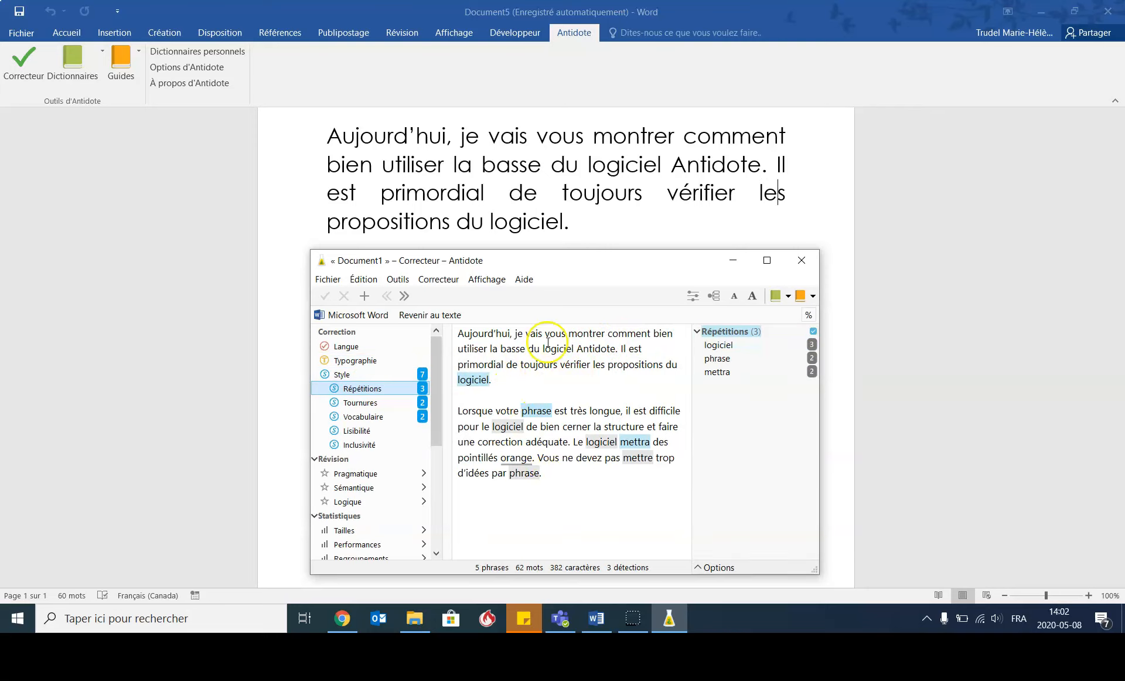
{"action": "left_click", "coordinate": [737, 345]}
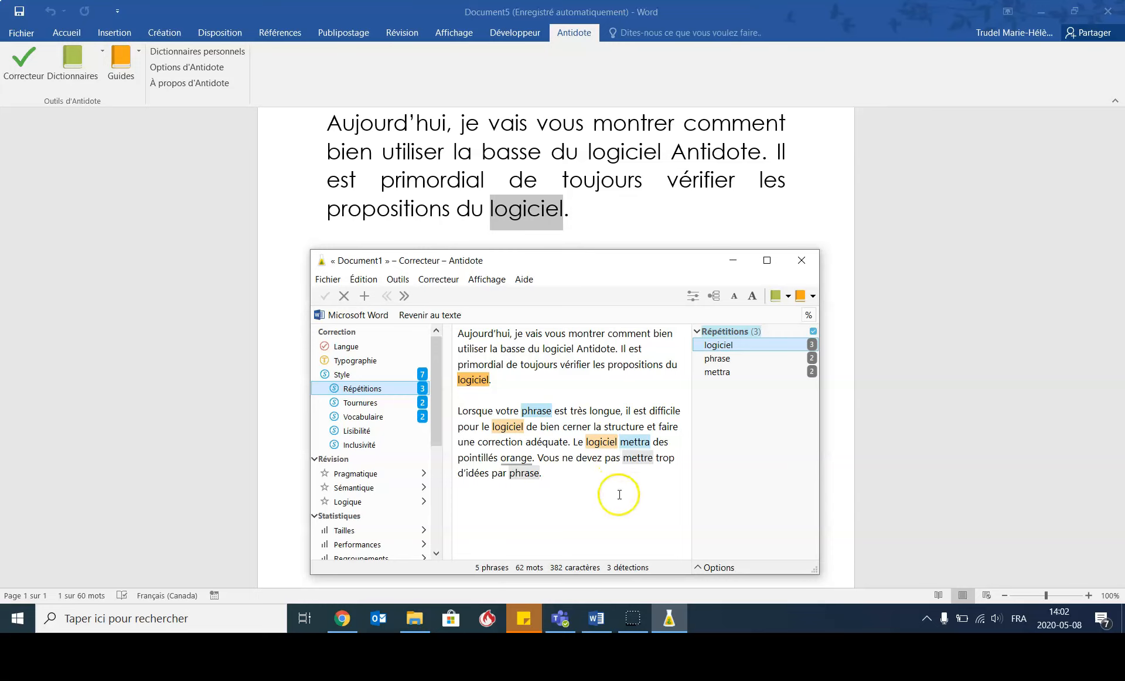
{"action": "left_click", "coordinate": [718, 358]}
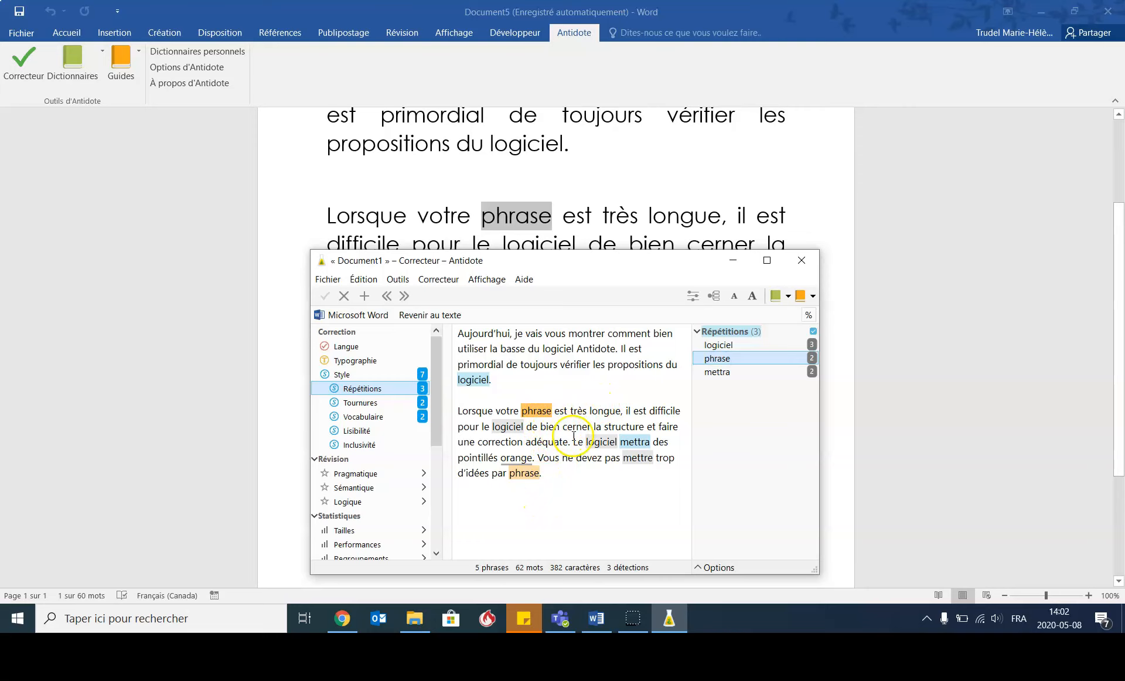
{"action": "left_click", "coordinate": [746, 374]}
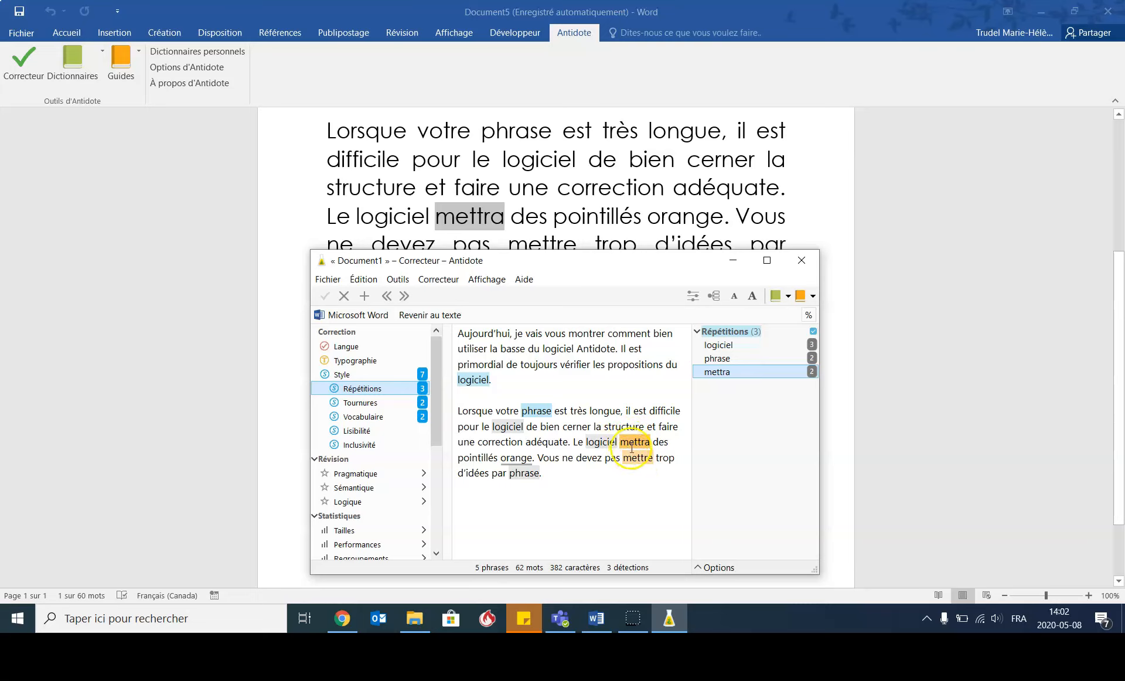
{"action": "left_click", "coordinate": [583, 476]}
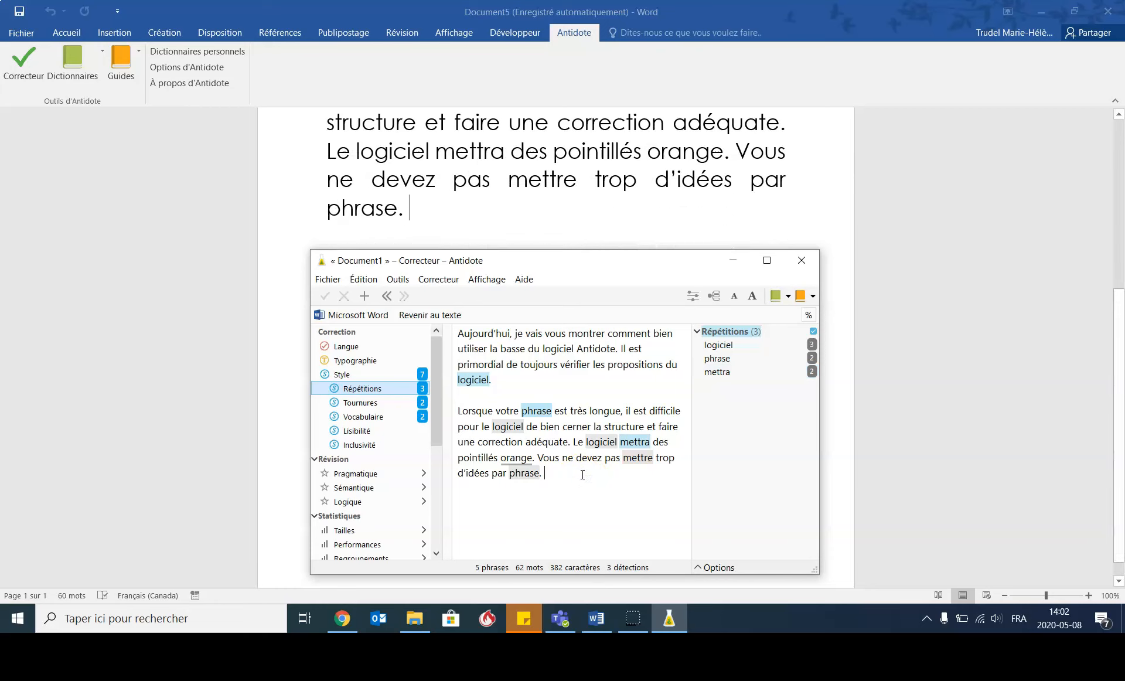
- View the Performances statistics down to the Antidomètre, and return to the list of corrector categories
{"action": "left_click_drag", "start_coordinate": [437, 402], "coordinate": [438, 466]}
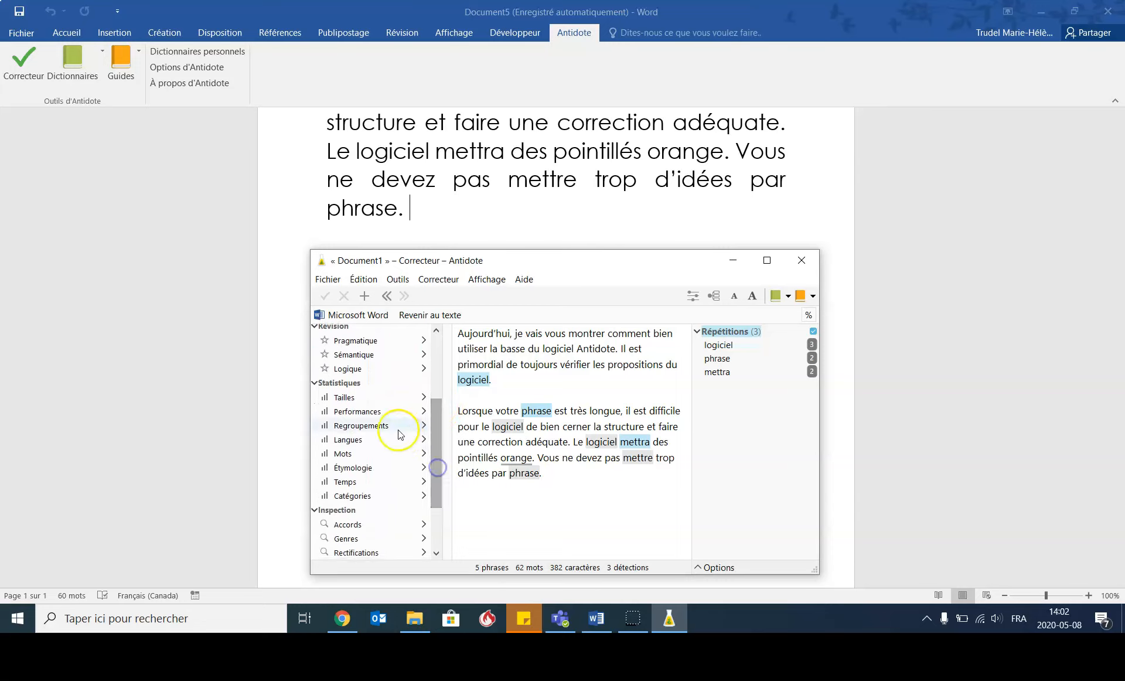
{"action": "left_click", "coordinate": [370, 411]}
{"action": "left_click_drag", "start_coordinate": [437, 403], "coordinate": [437, 423]}
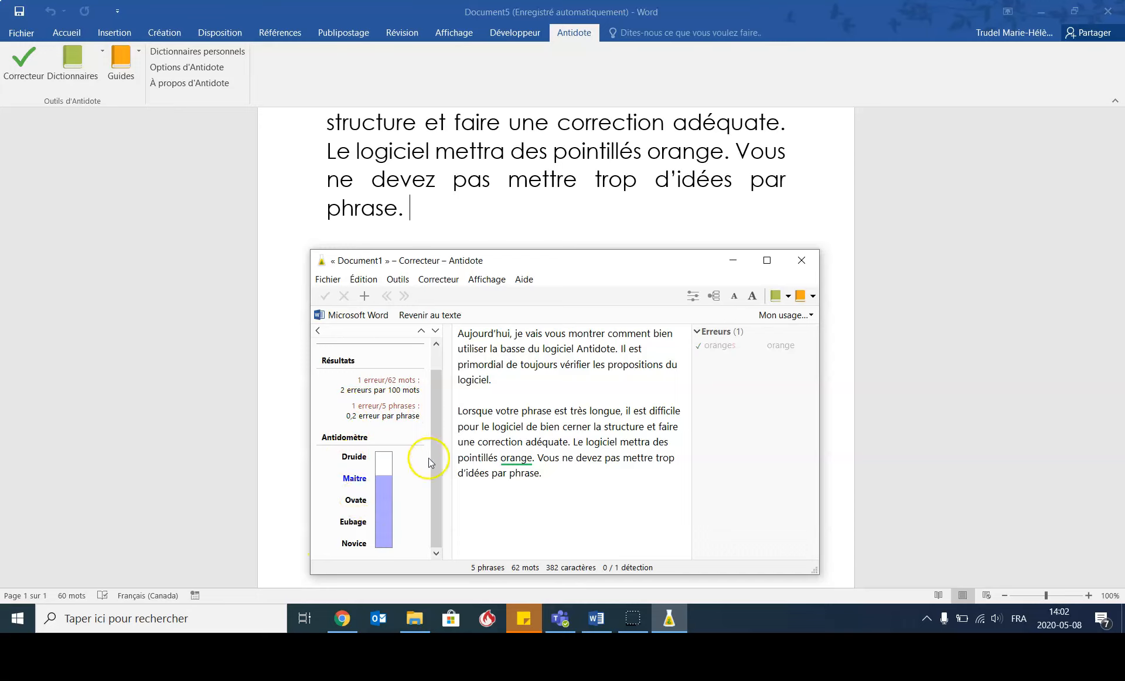
{"action": "scroll", "coordinate": [432, 432], "scroll_direction": "up", "scroll_amount": 2}
{"action": "left_click", "coordinate": [319, 332]}
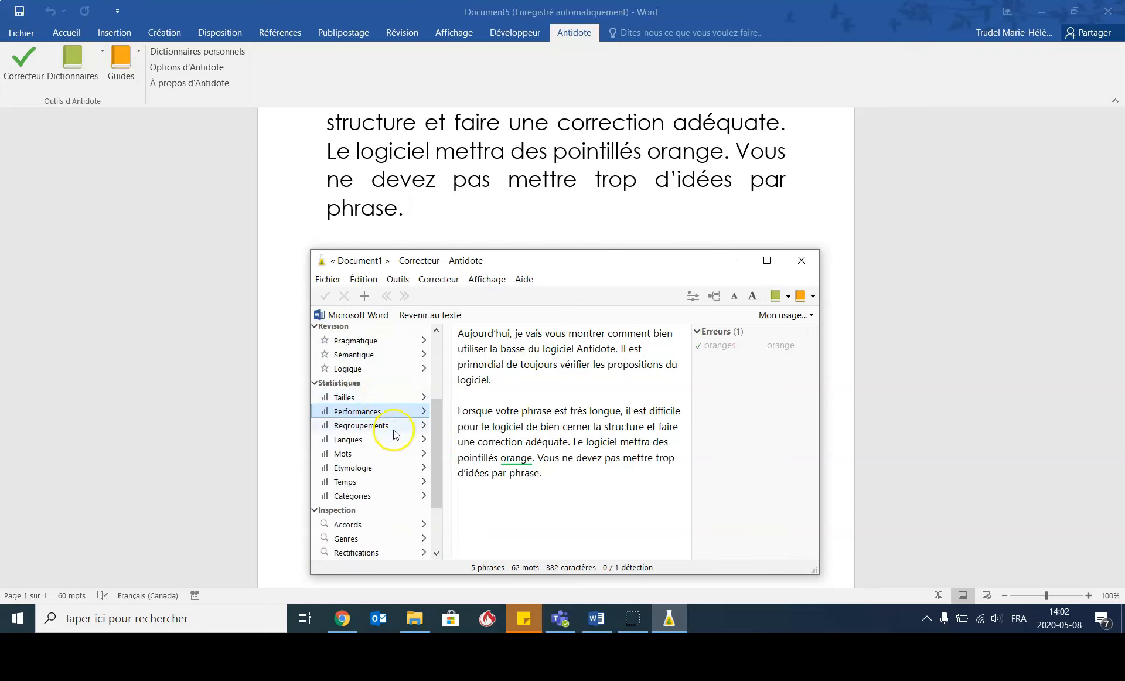
- Examine the Regroupements statistics for the Orthographe and Grammaire error classes, and return to the category list
{"action": "left_click", "coordinate": [391, 432]}
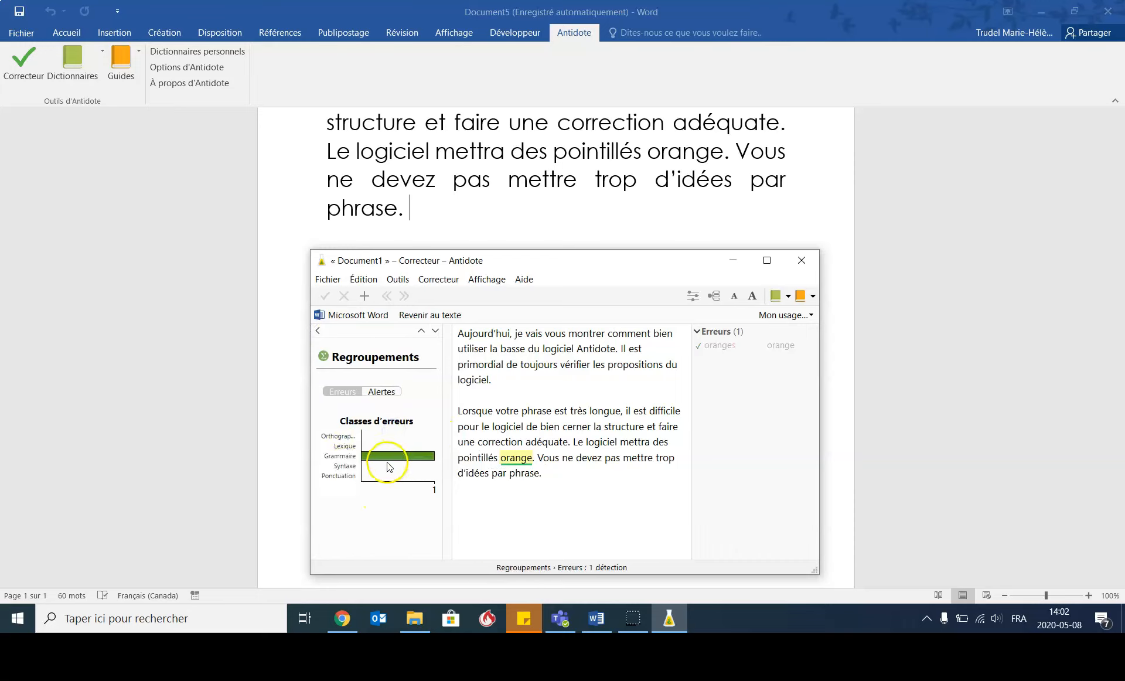
{"action": "left_click", "coordinate": [337, 436]}
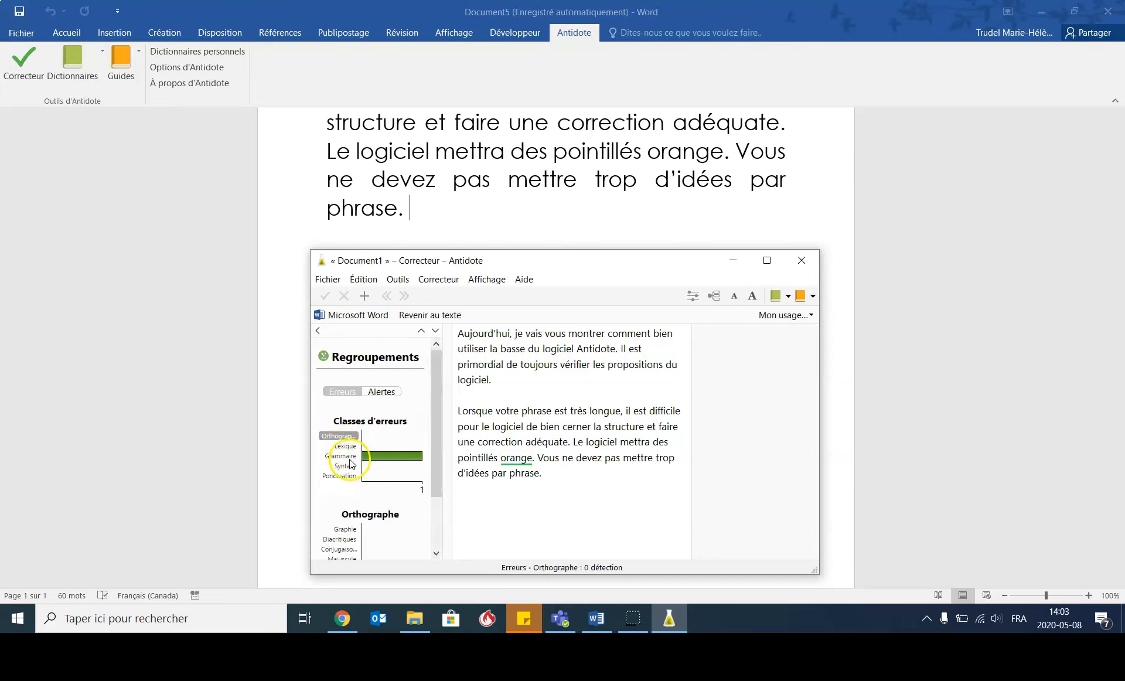
{"action": "left_click", "coordinate": [348, 456]}
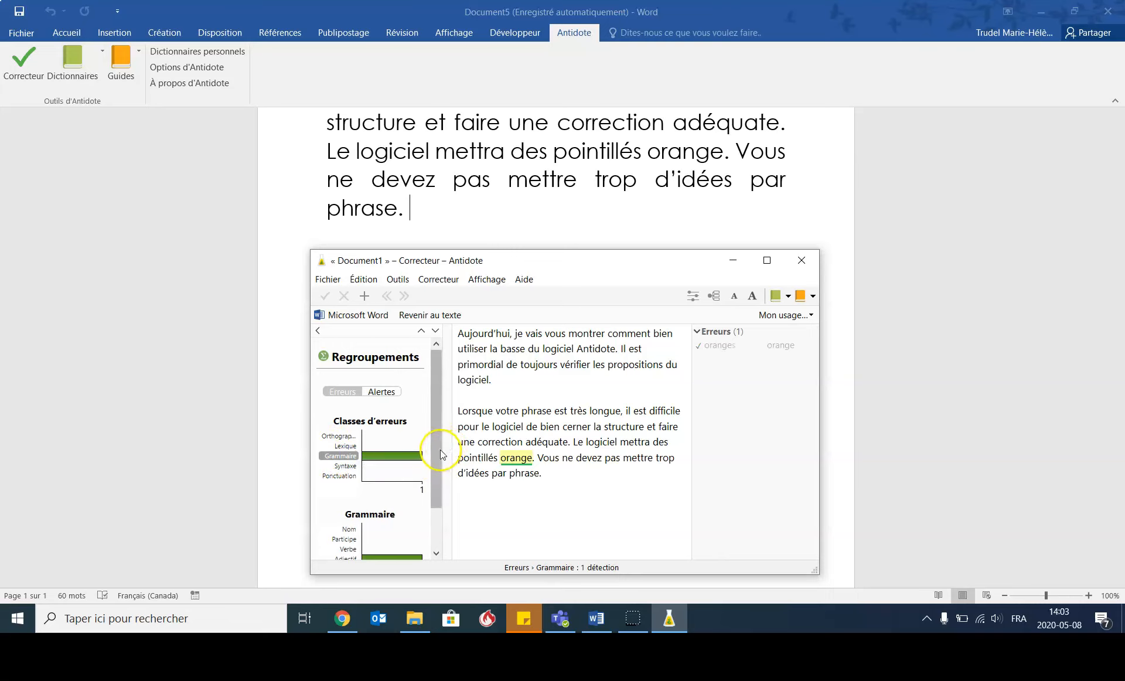
{"action": "left_click_drag", "start_coordinate": [440, 452], "coordinate": [442, 493]}
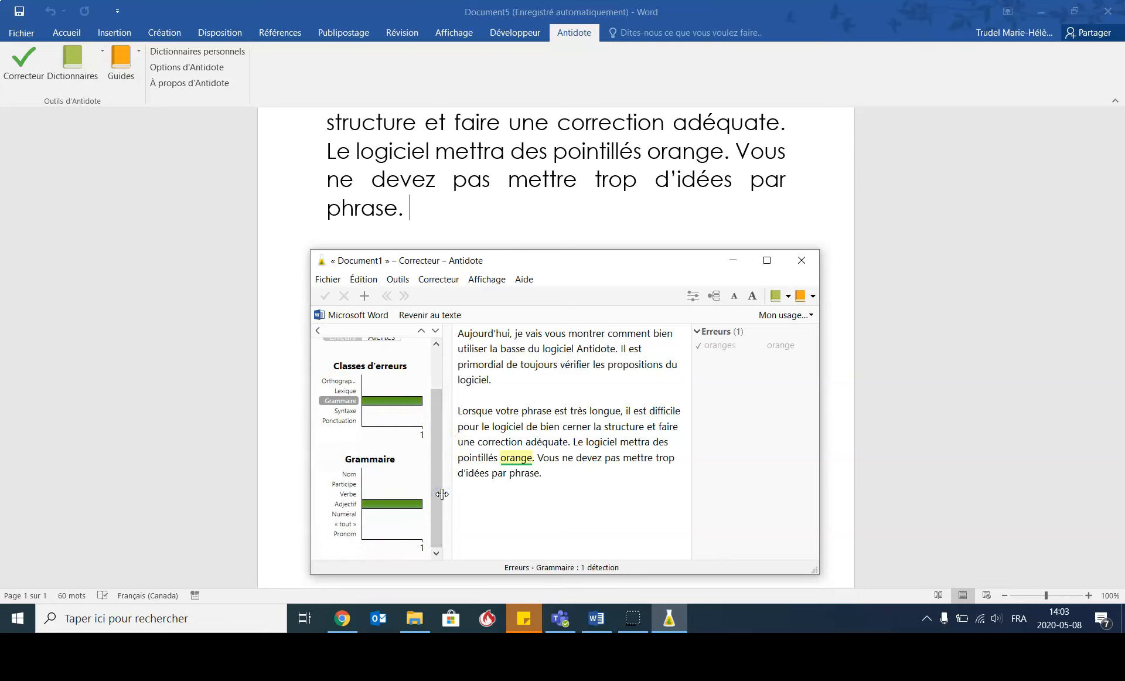
{"action": "left_click", "coordinate": [318, 330]}
- Review the Langue, Typographie and Style correction categories once more, ending on the style repetitions
{"action": "left_click_drag", "start_coordinate": [435, 409], "coordinate": [443, 326]}
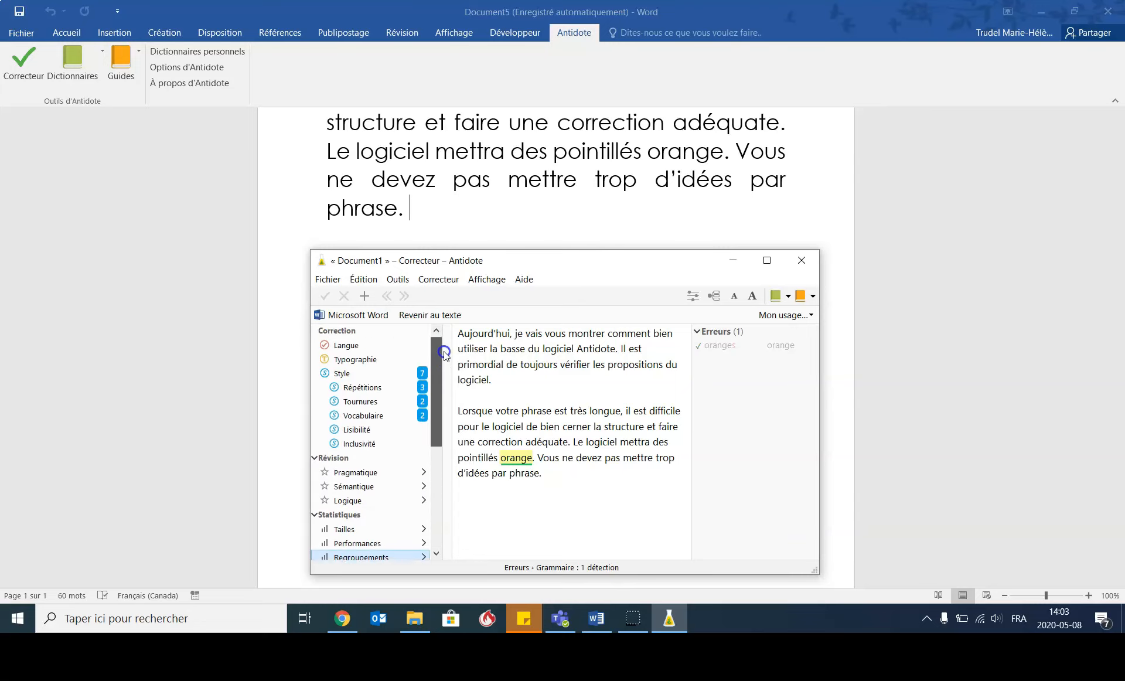
{"action": "left_click", "coordinate": [345, 347]}
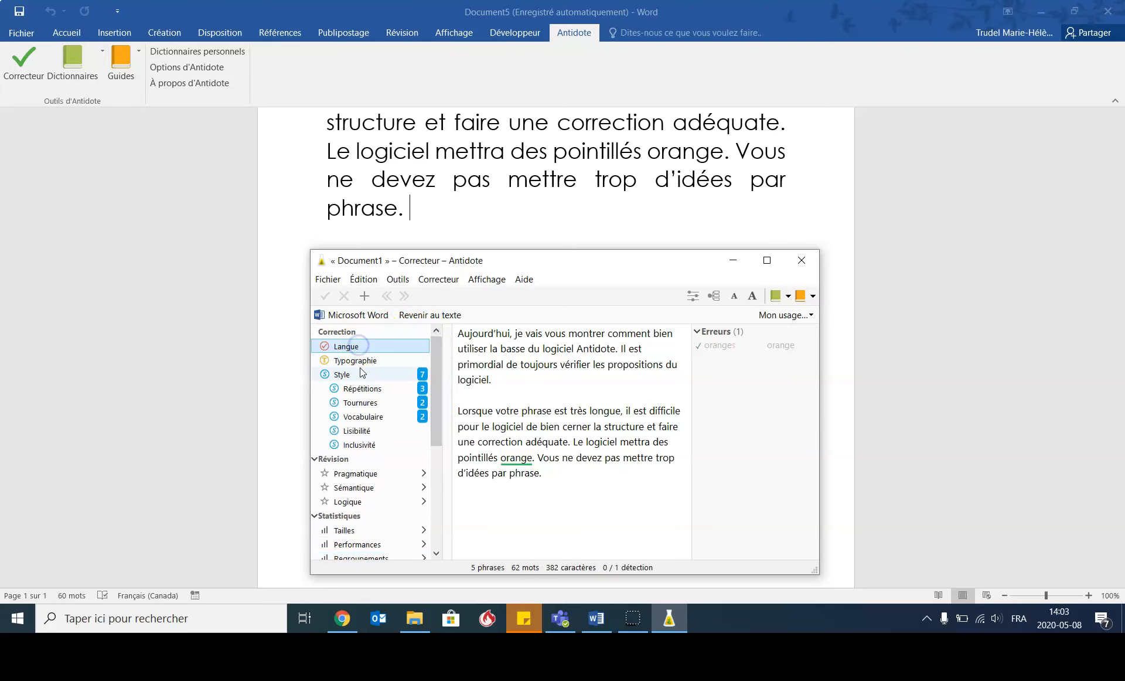
{"action": "left_click", "coordinate": [361, 371]}
{"action": "left_click", "coordinate": [359, 361]}
{"action": "left_click", "coordinate": [343, 374]}
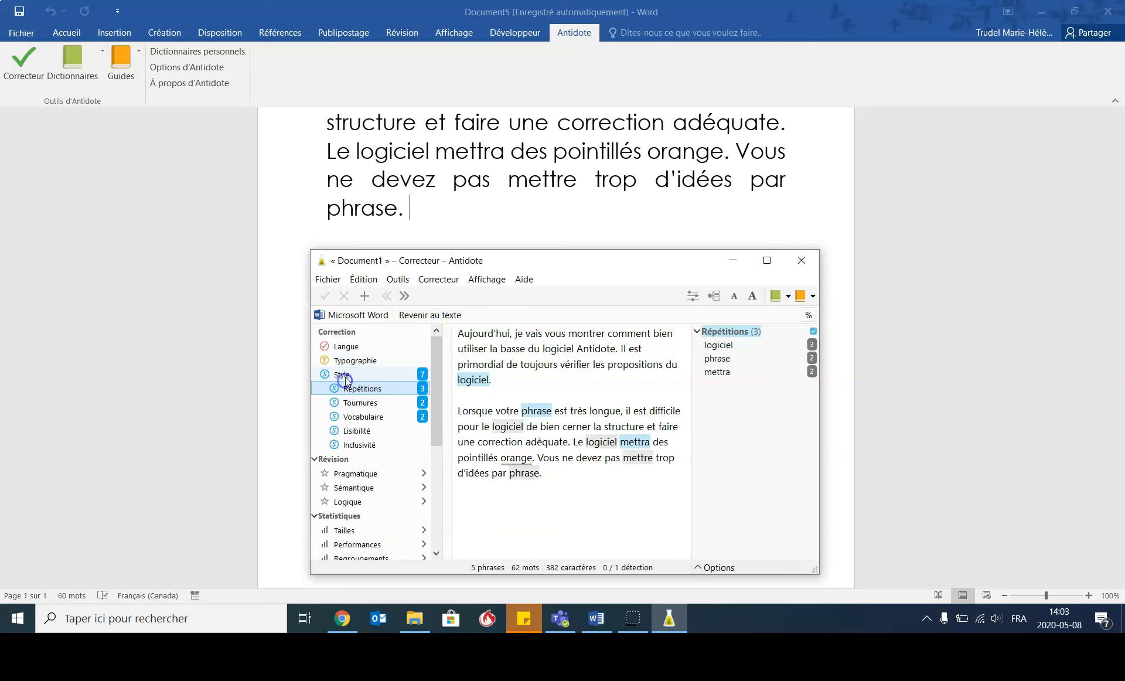